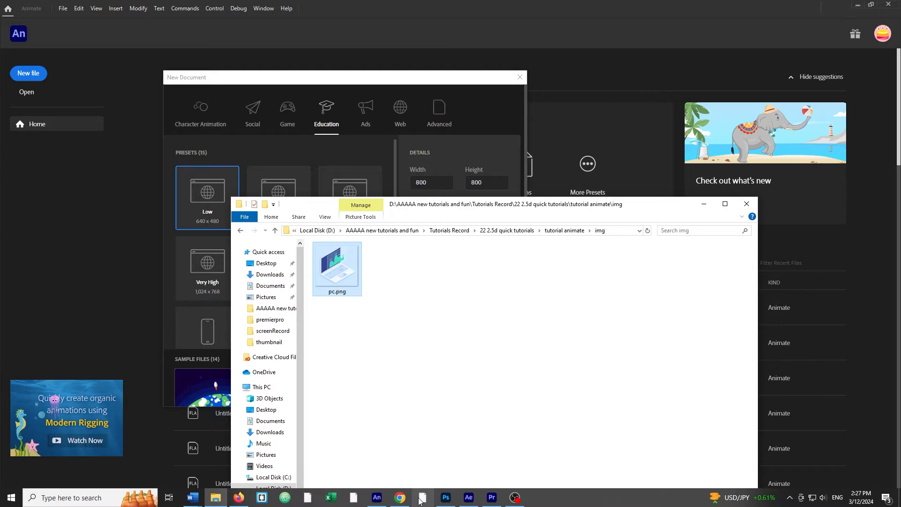
# Look over the isometric technology illustration on Freepik and the pc.png file in the img folder, and return to Adobe Animate
pyautogui.click(400, 502)
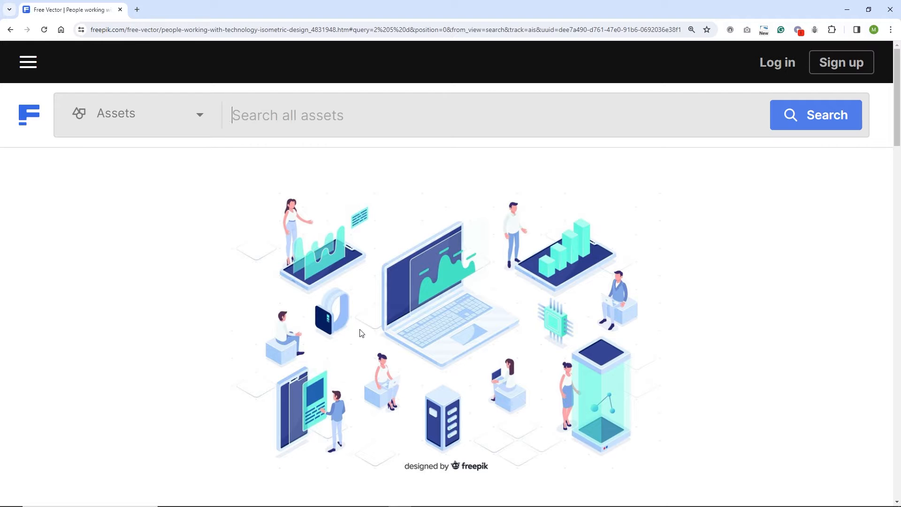
pyautogui.click(228, 498)
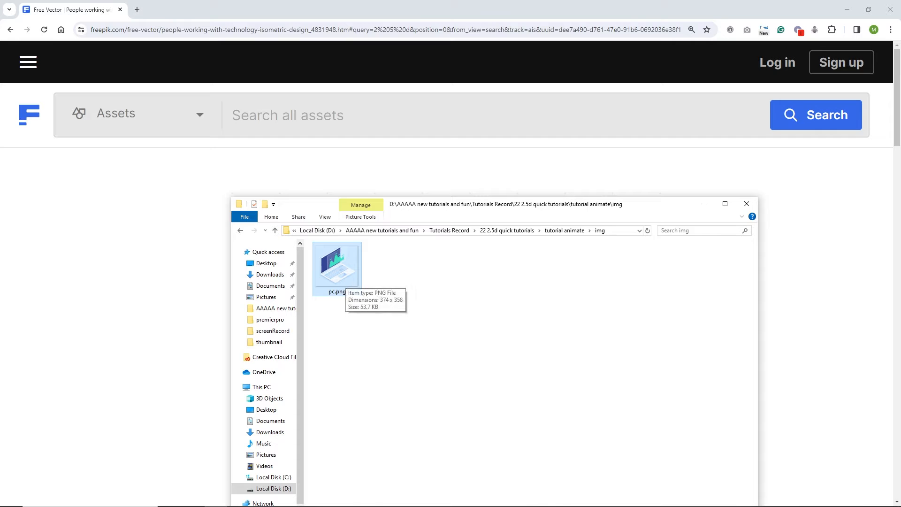
pyautogui.click(378, 498)
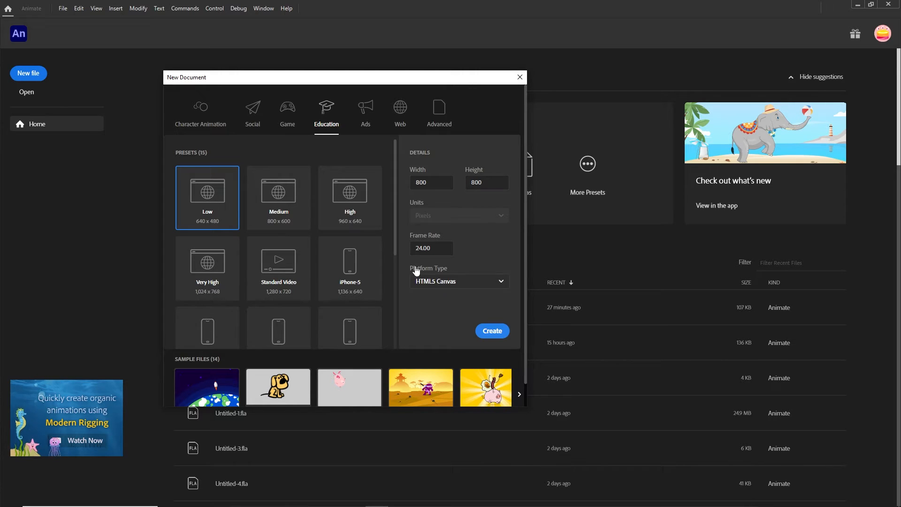
# Create an 800 × 800 HTML5 Canvas document at 24 fps and place pc.png from the img folder on its stage
pyautogui.click(500, 334)
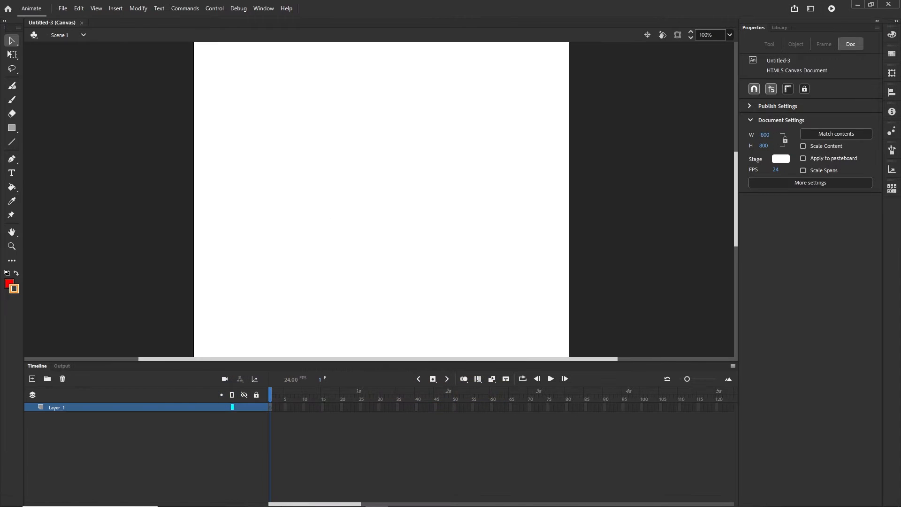
pyautogui.click(216, 499)
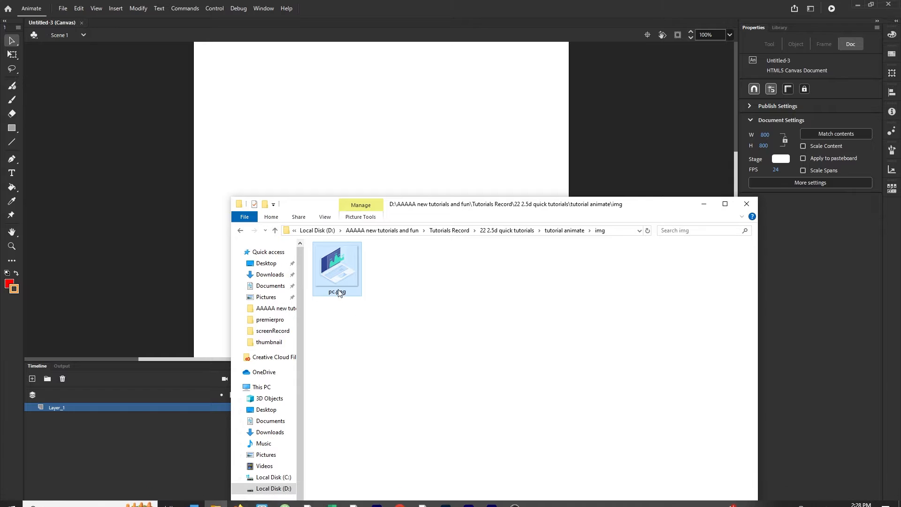
pyautogui.moveTo(338, 282); pyautogui.dragTo(386, 141)
pyautogui.click(704, 204)
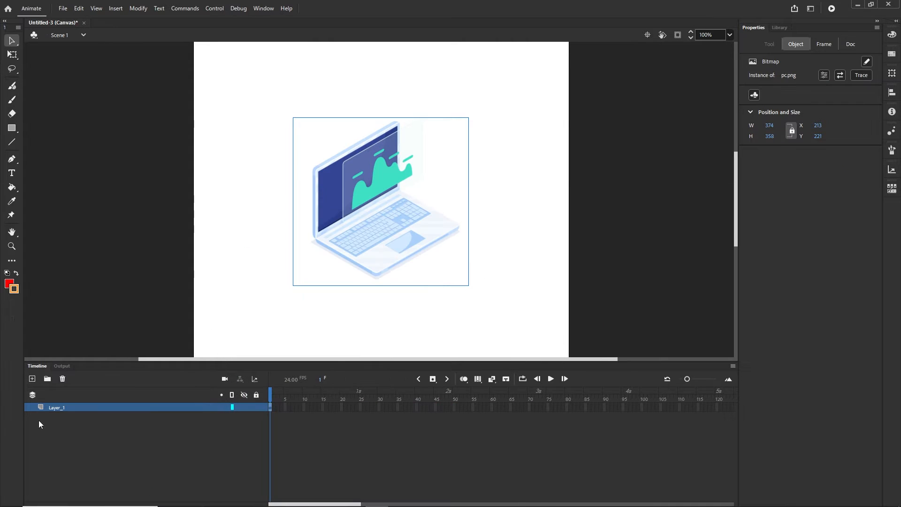
pyautogui.click(531, 253)
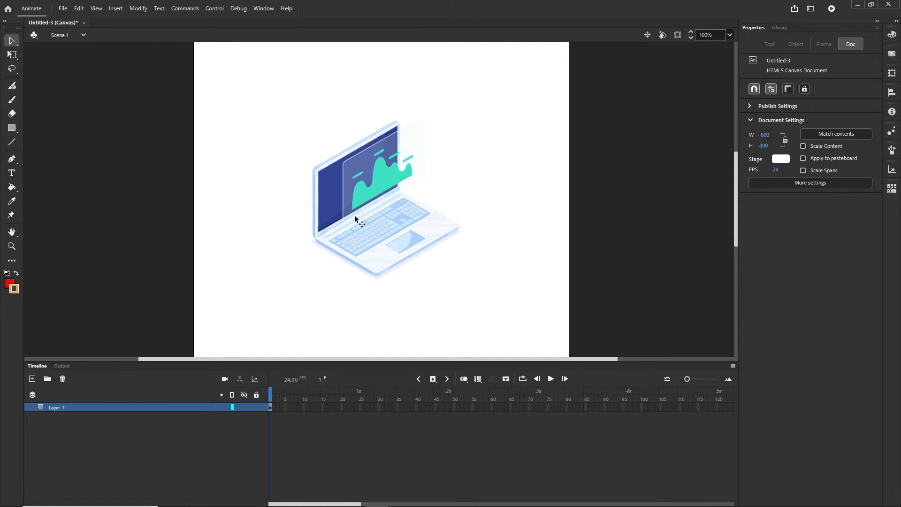
# Convert the laptop image to a movie clip named Symbol 1 and reposition it at about X 224, Y 273
pyautogui.click(396, 243)
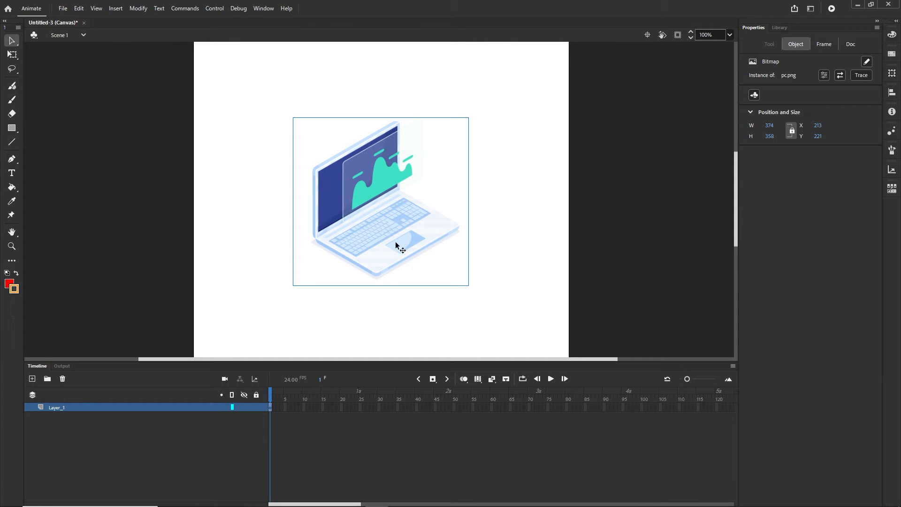
pyautogui.click(137, 9)
pyautogui.click(157, 33)
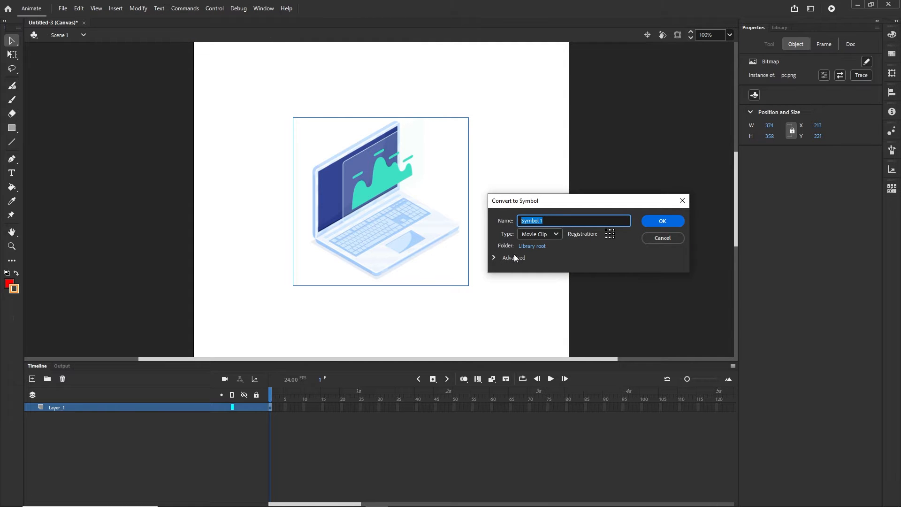
pyautogui.click(669, 224)
pyautogui.scroll(-3, 428, 240)
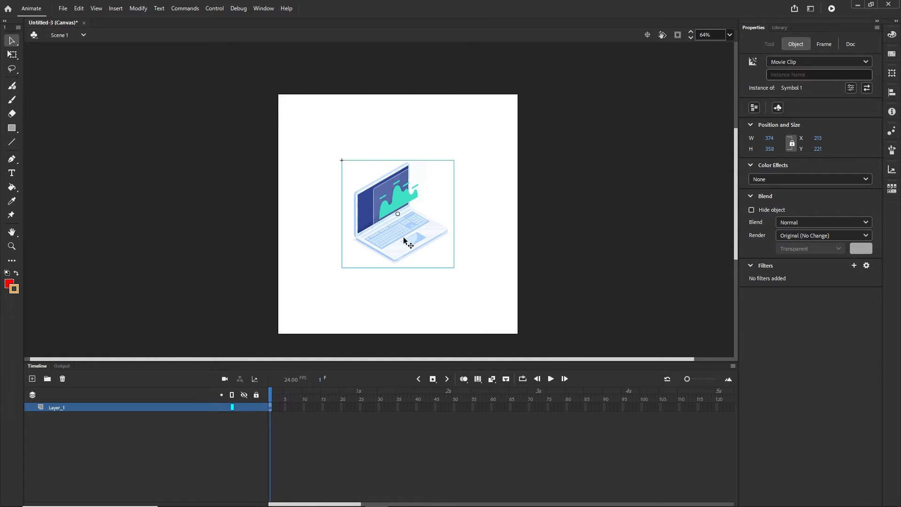
pyautogui.moveTo(404, 239)
pyautogui.mouseDown()
pyautogui.moveTo(407, 272)
pyautogui.moveTo(393, 261)
pyautogui.moveTo(420, 263)
pyautogui.moveTo(408, 255)
pyautogui.mouseUp()
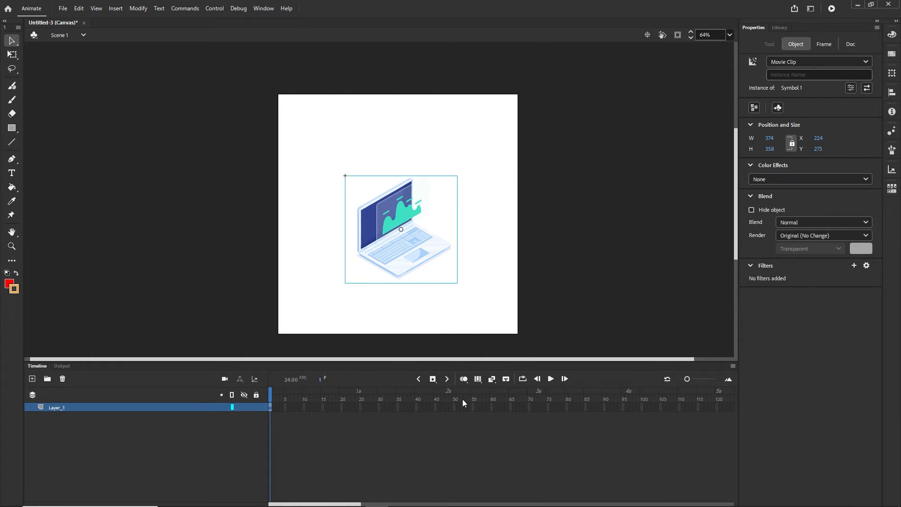
# Extend Layer_1 to frame 40 and insert a keyframe there
pyautogui.click(416, 408)
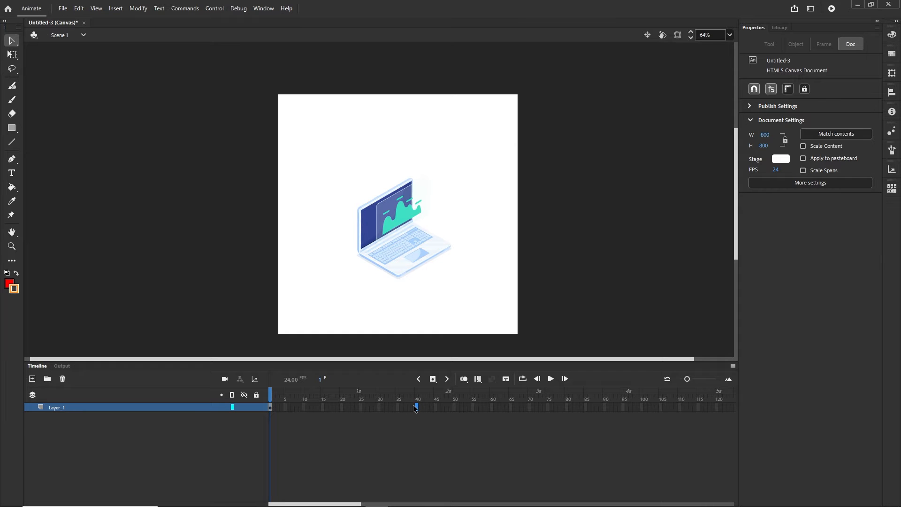
pyautogui.press('F5')
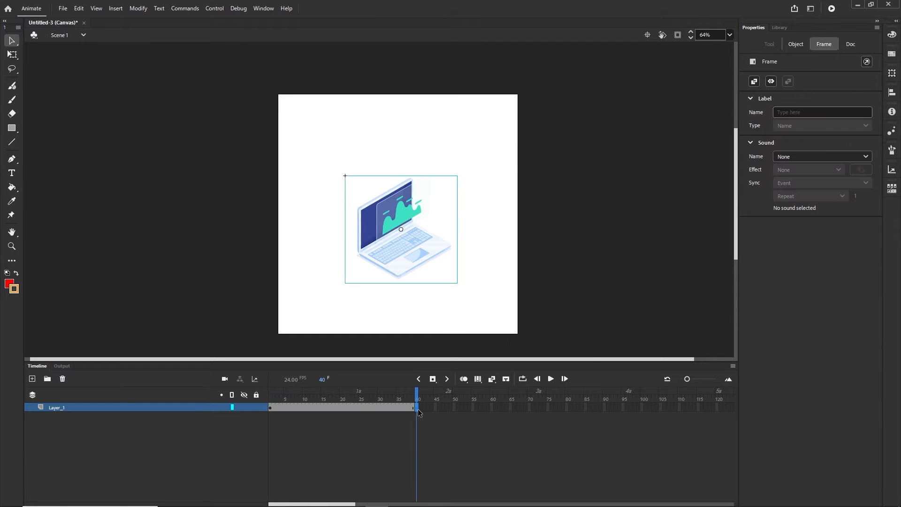
pyautogui.rightClick(419, 413)
pyautogui.click(513, 444)
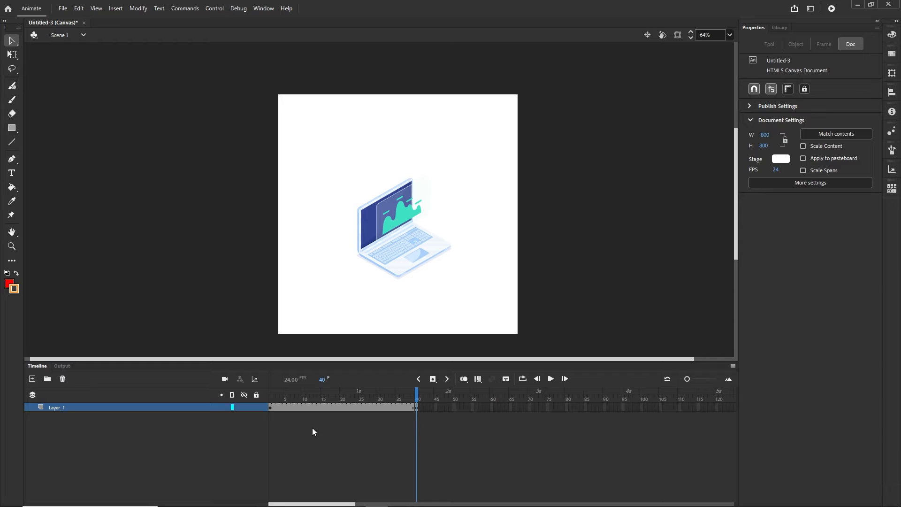
# At frame 1, move the laptop off the stage beyond its upper-right corner, to about X 810, Y -140
pyautogui.click(271, 409)
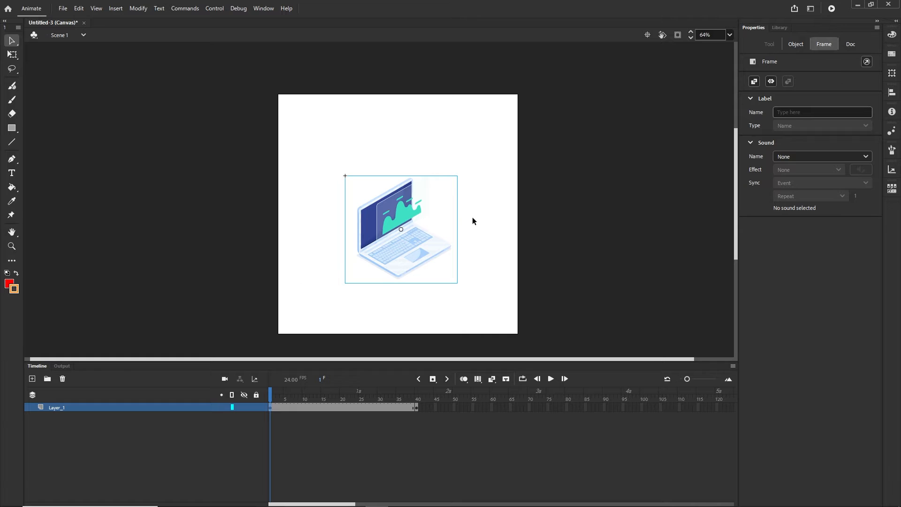
pyautogui.moveTo(405, 257); pyautogui.dragTo(584, 136)
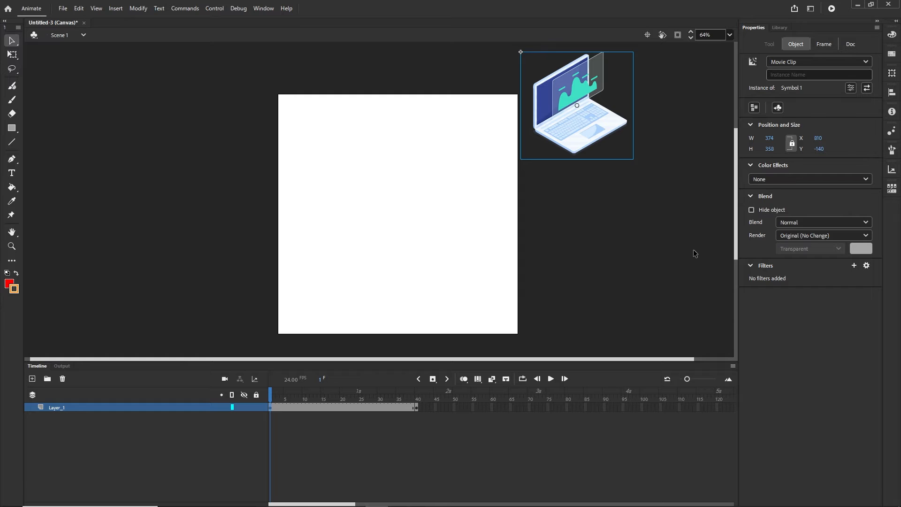
pyautogui.click(678, 35)
pyautogui.click(678, 36)
# Create a classic tween between frames 1 and 40 of Layer_1 and scrub through to frame 40
pyautogui.click(325, 408)
pyautogui.click(336, 409)
pyautogui.rightClick(336, 408)
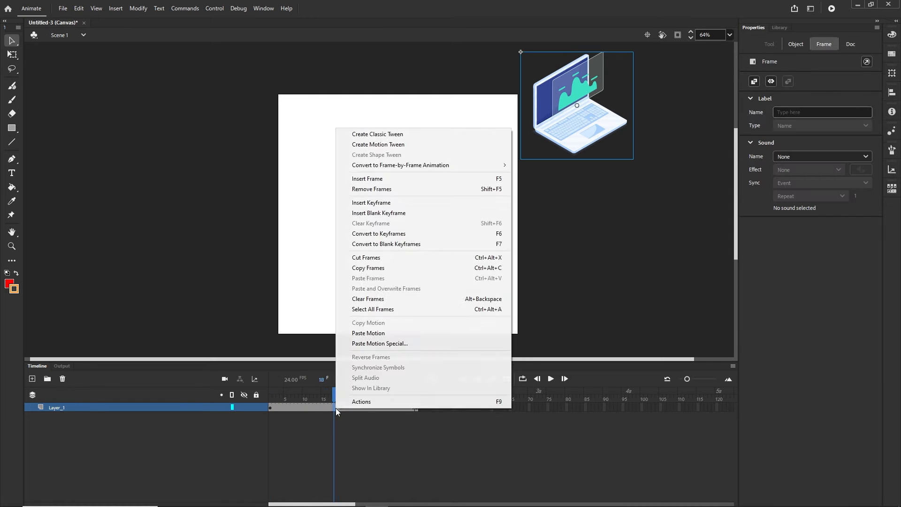
pyautogui.click(374, 135)
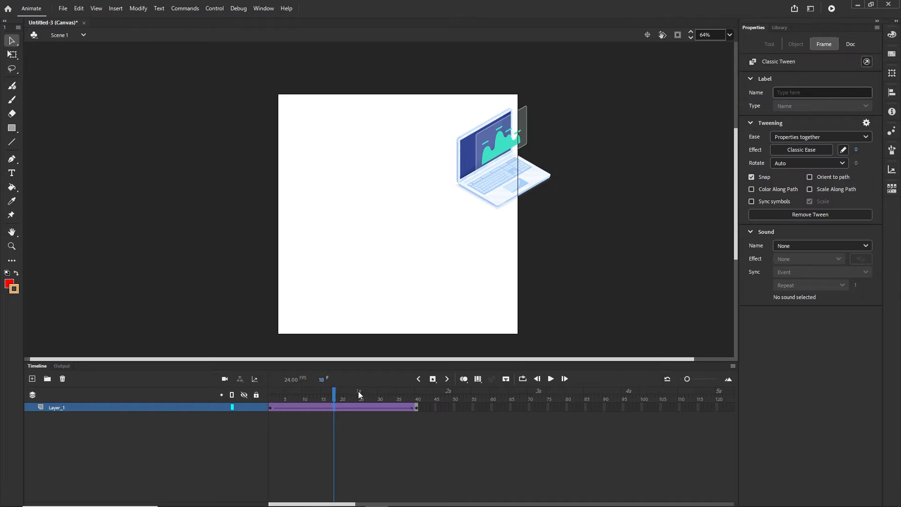
pyautogui.moveTo(327, 396); pyautogui.dragTo(417, 402)
# Extend Layer_1 to frame 50 with a keyframe, and shift the laptop slightly down and left at the frame 40 keyframe
pyautogui.click(427, 434)
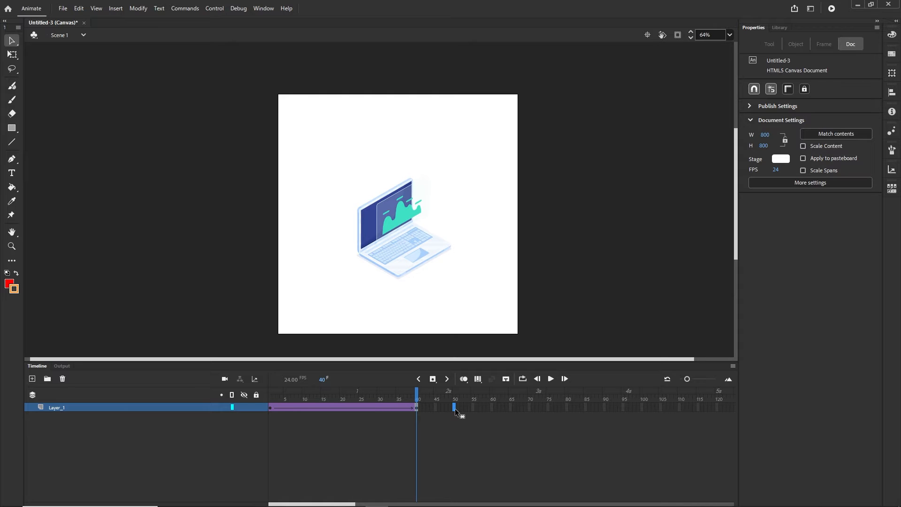
pyautogui.press('F5')
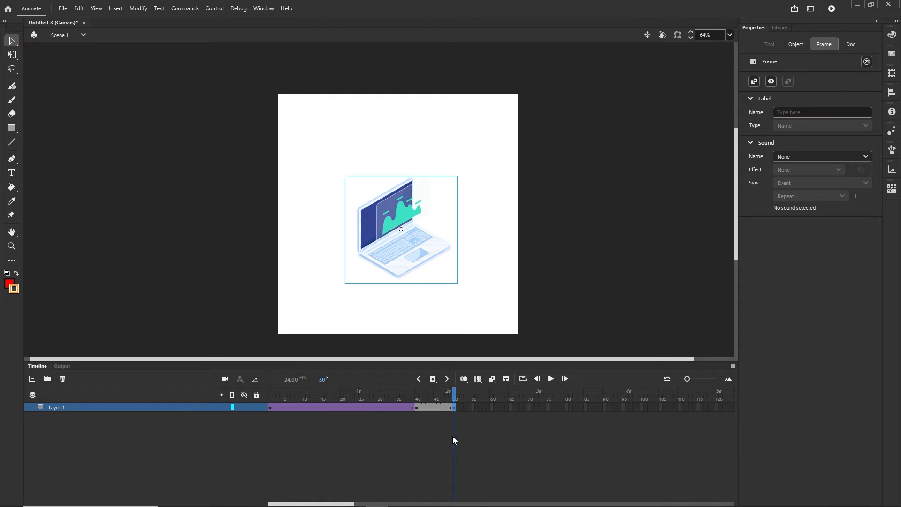
pyautogui.click(416, 408)
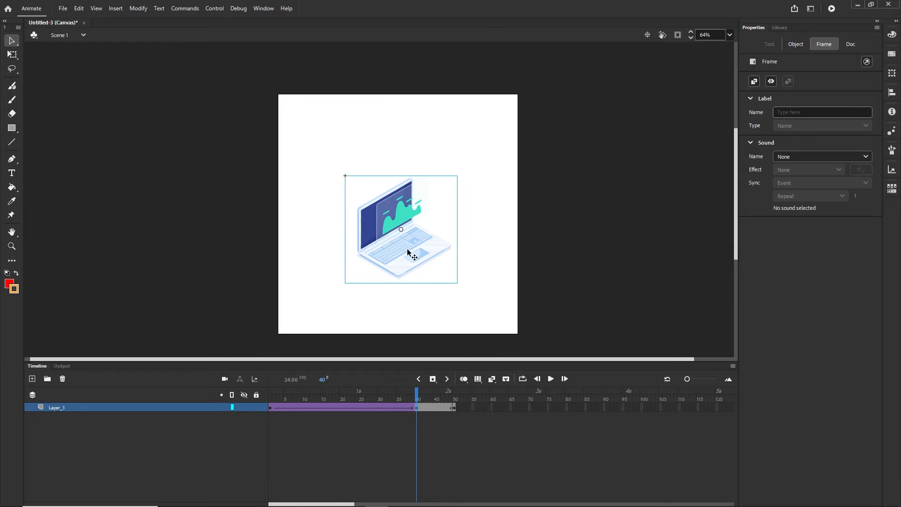
pyautogui.moveTo(408, 252); pyautogui.dragTo(386, 269)
# Create a classic tween between frames 40 and 50 of Layer_1
pyautogui.click(432, 409)
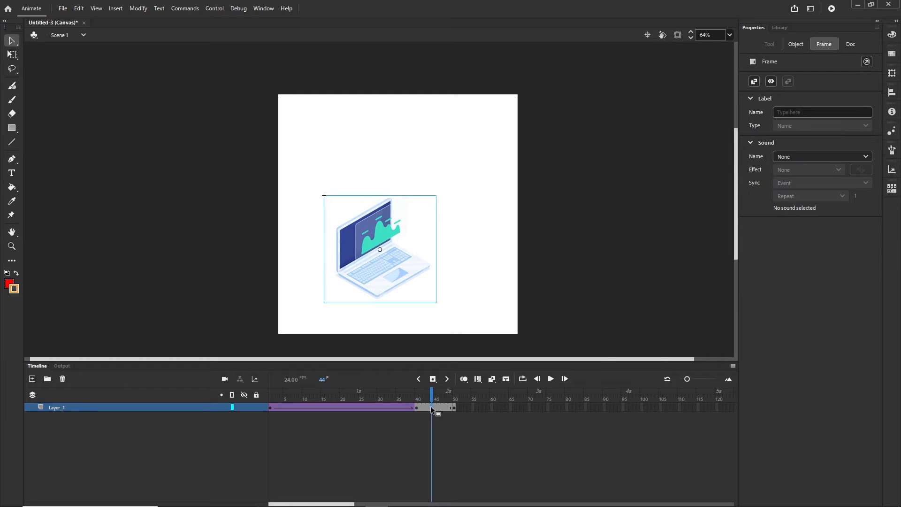
pyautogui.rightClick(430, 406)
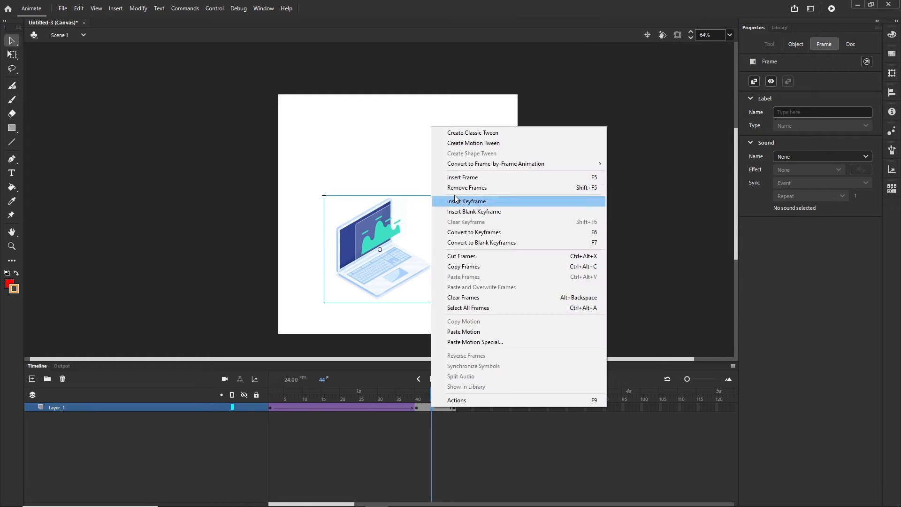
pyautogui.click(461, 134)
pyautogui.click(494, 429)
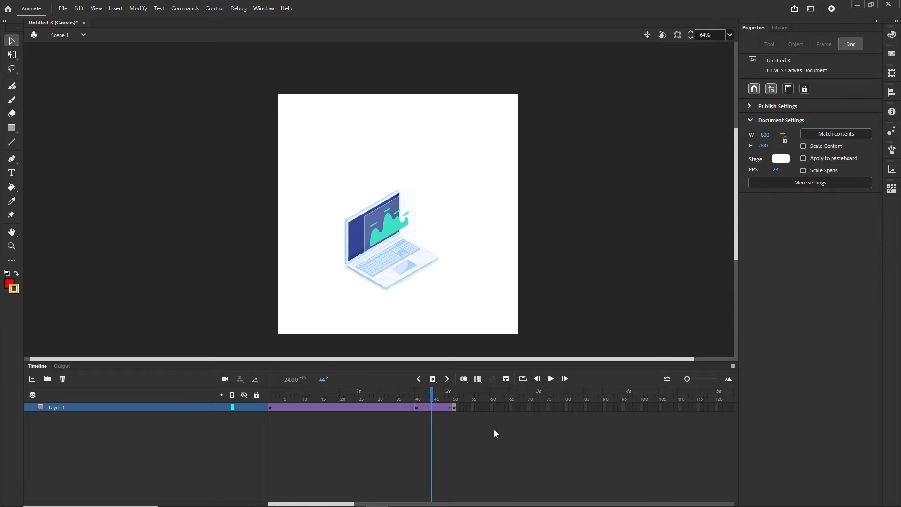
# Test the movie in the browser, and return to the document's timeline in Adobe Animate
pyautogui.hotkey('ctrl', 'Return')
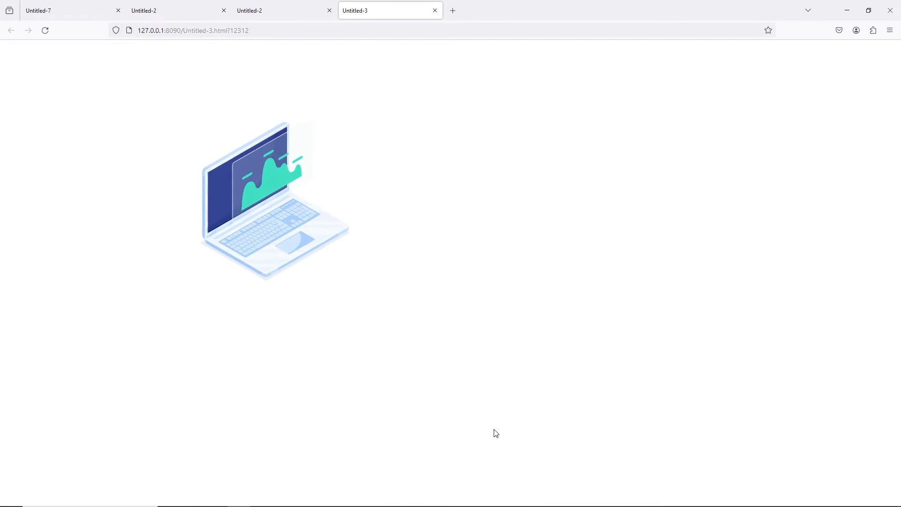
pyautogui.click(378, 501)
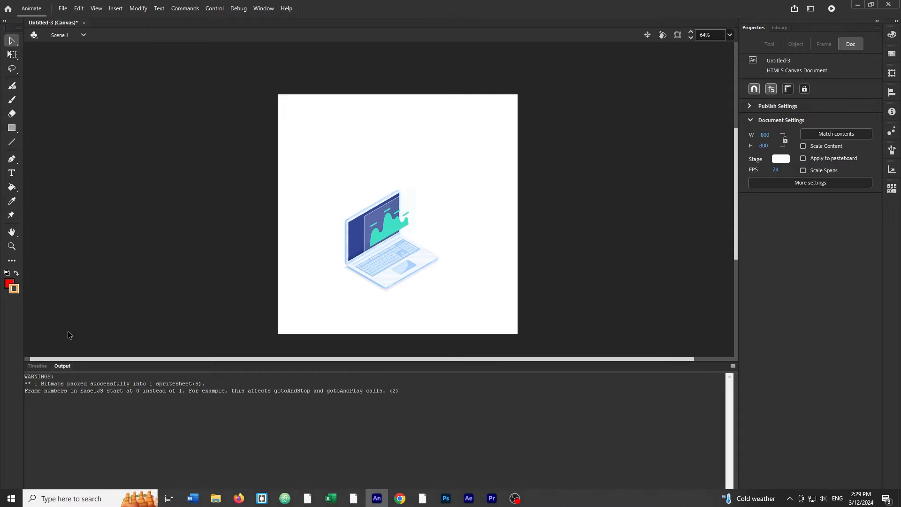
pyautogui.click(37, 366)
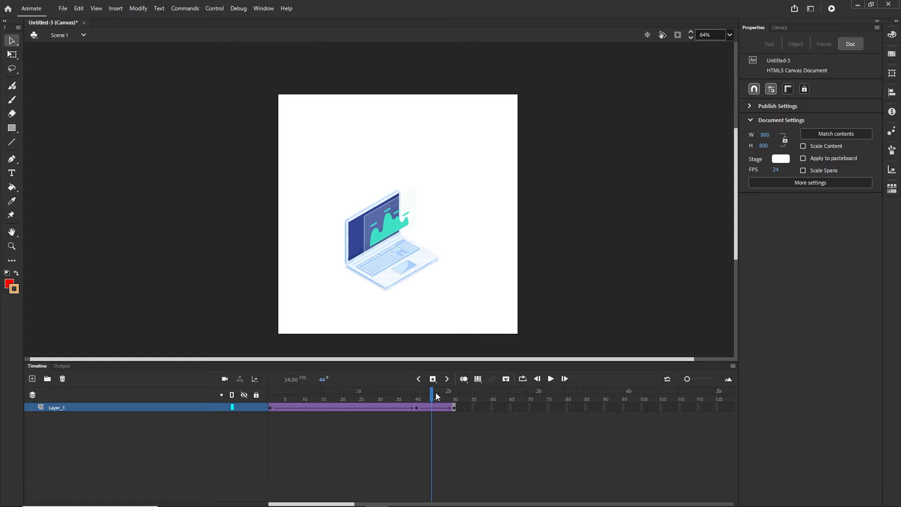
# Set the easing effect of the laptop's classic tween at the frame 40 keyframe to Ease In Out, Quad
pyautogui.moveTo(432, 403); pyautogui.dragTo(271, 392)
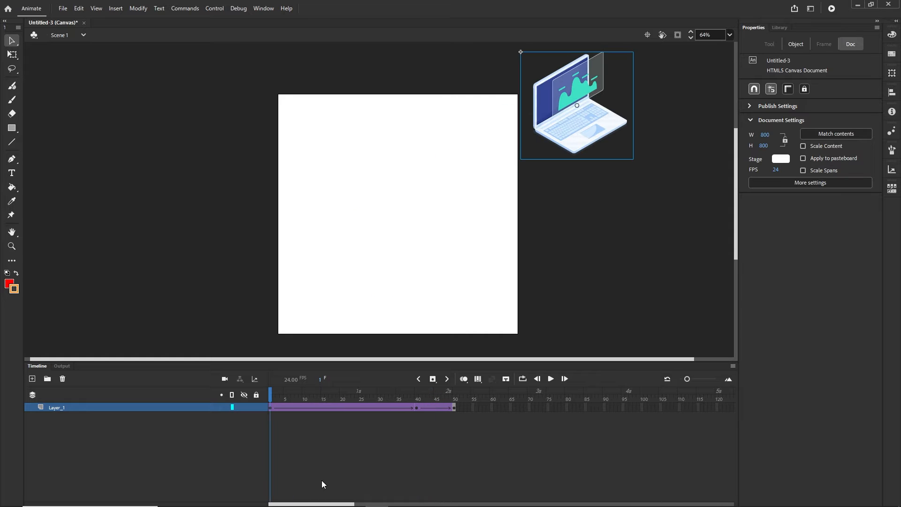
pyautogui.click(270, 408)
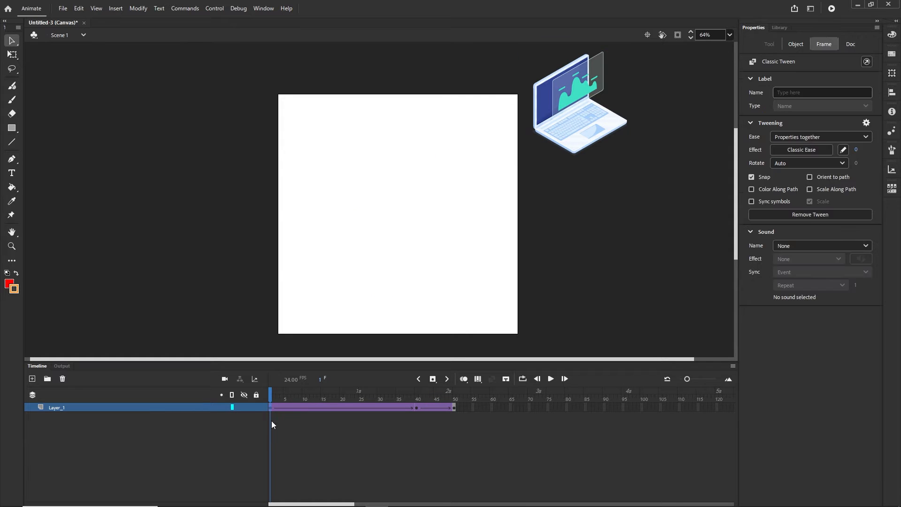
pyautogui.click(417, 408)
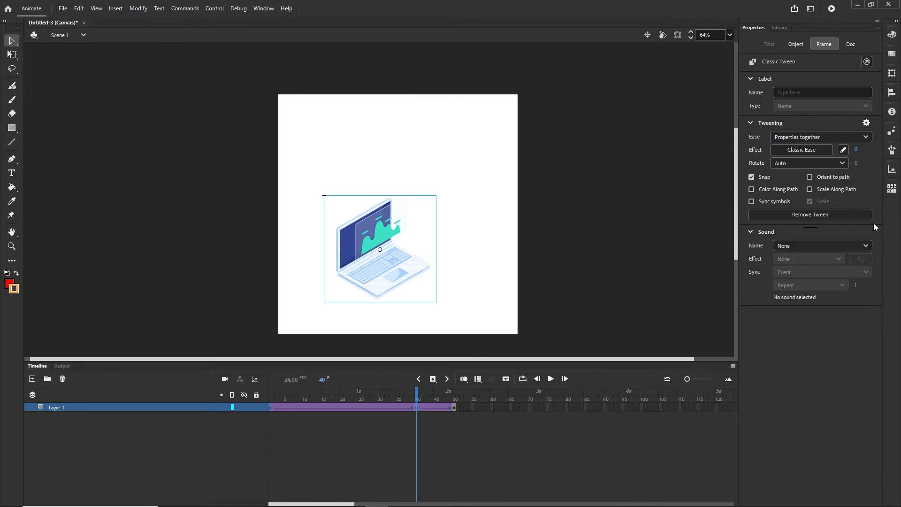
pyautogui.click(802, 150)
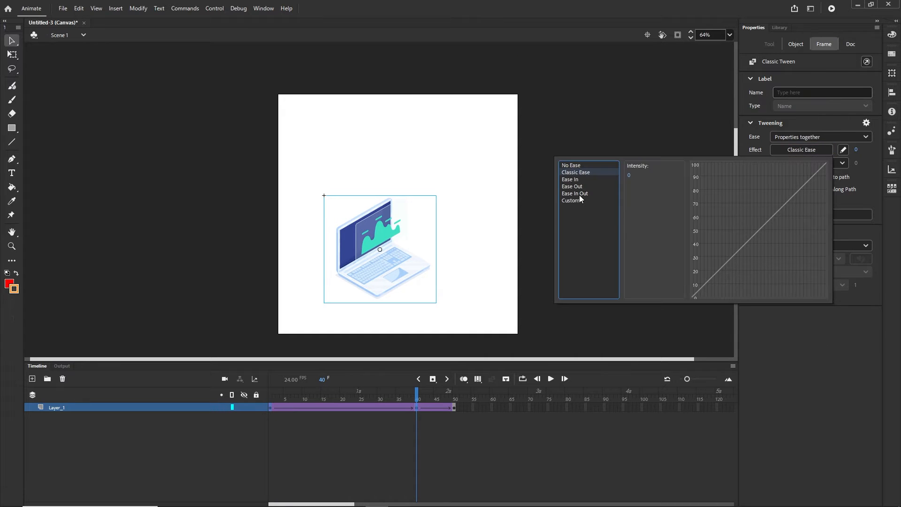
pyautogui.click(578, 194)
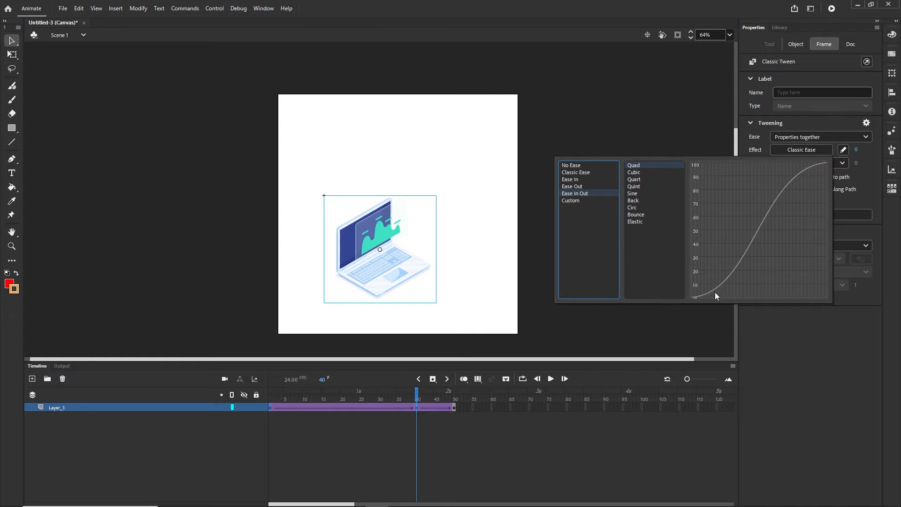
pyautogui.click(633, 166)
pyautogui.click(475, 428)
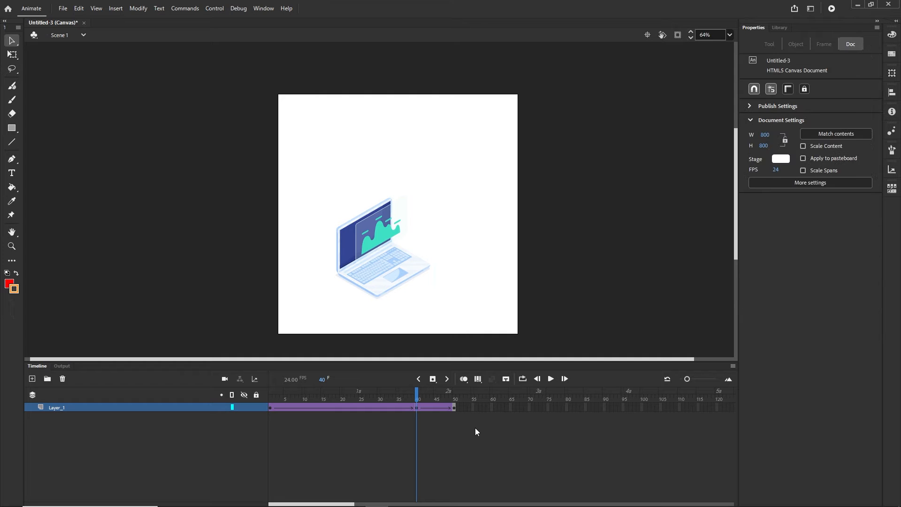
# Preview the eased laptop animation in the browser and switch back to Adobe Animate
pyautogui.hotkey('ctrl', 'Return')
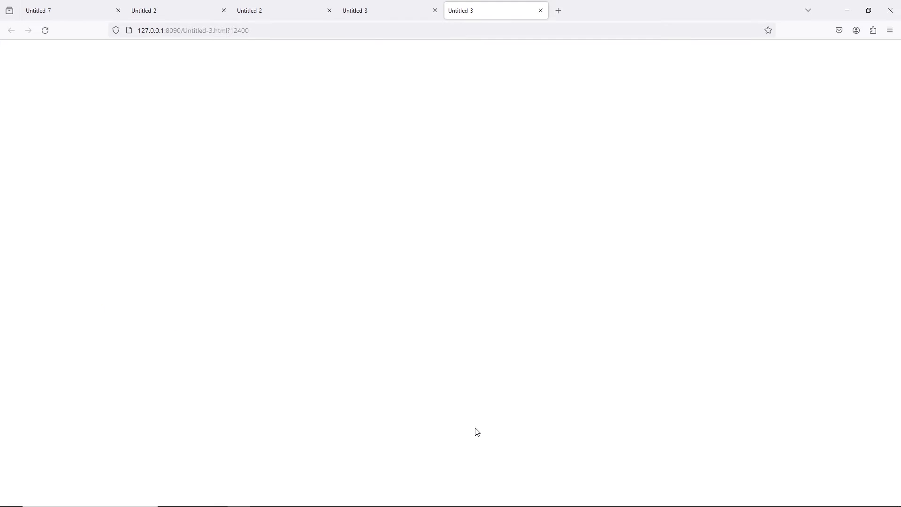
pyautogui.click(377, 498)
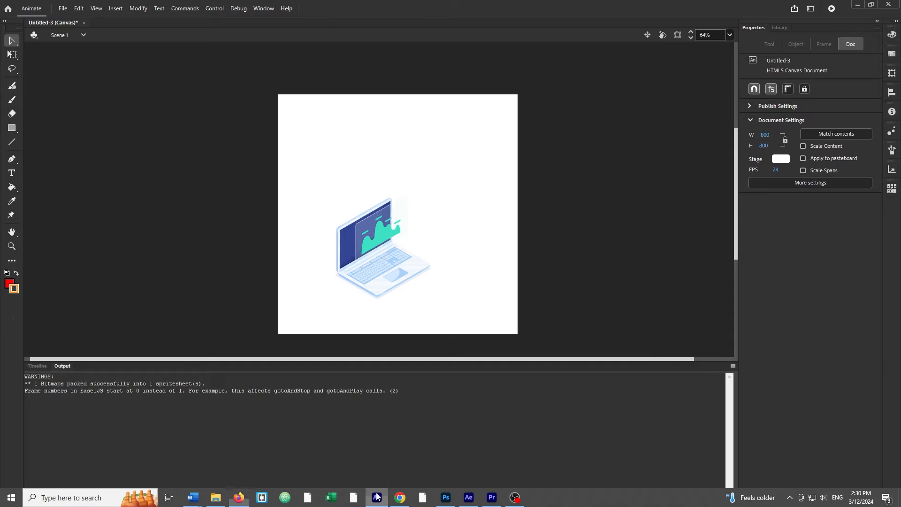
# Remove all frames of Layer_1's laptop animation that follow the first keyframe
pyautogui.click(38, 366)
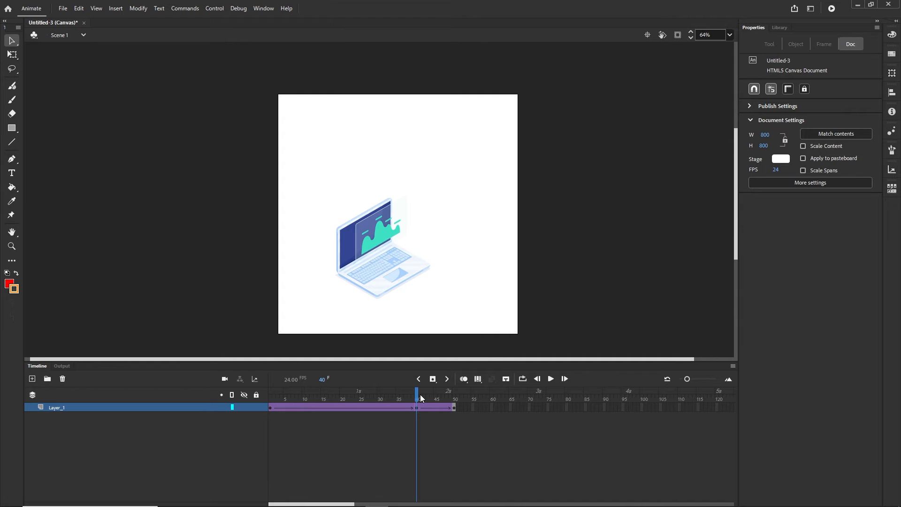
pyautogui.click(293, 399)
pyautogui.moveTo(293, 399); pyautogui.dragTo(270, 399)
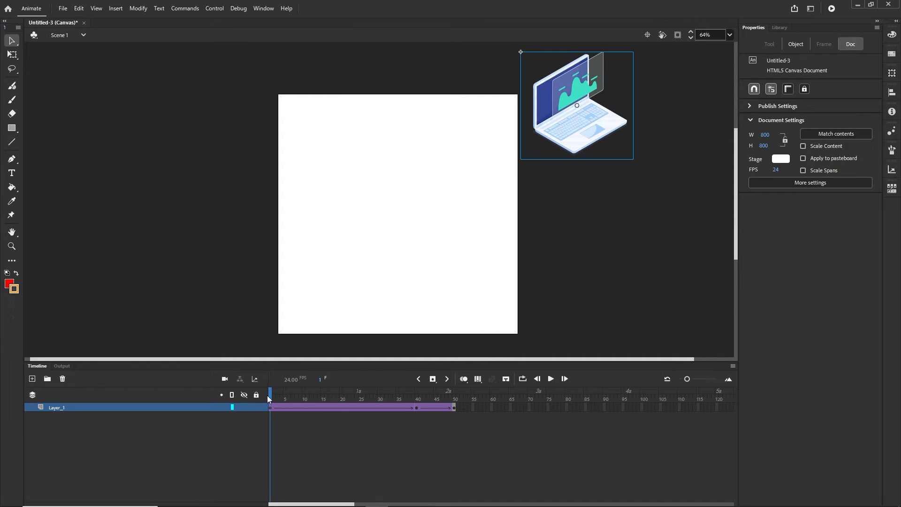
pyautogui.click(273, 398)
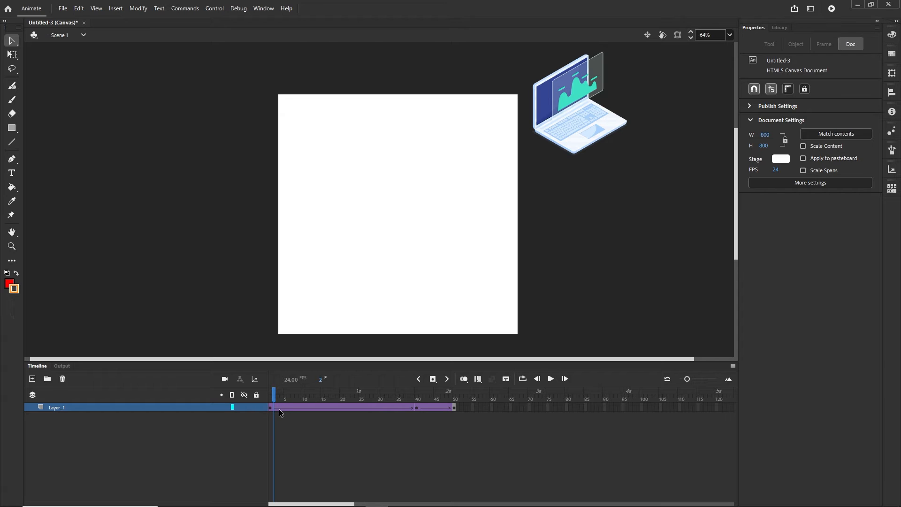
pyautogui.click(275, 410)
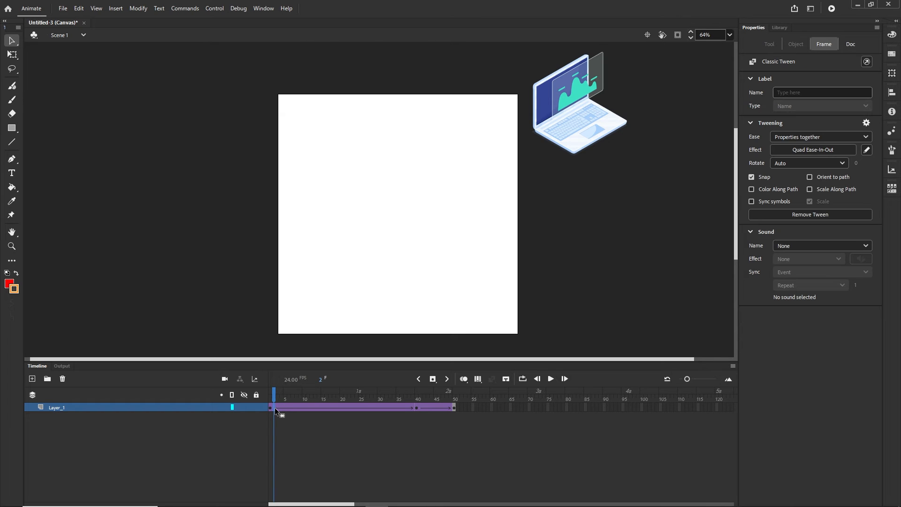
pyautogui.moveTo(274, 408); pyautogui.dragTo(519, 408)
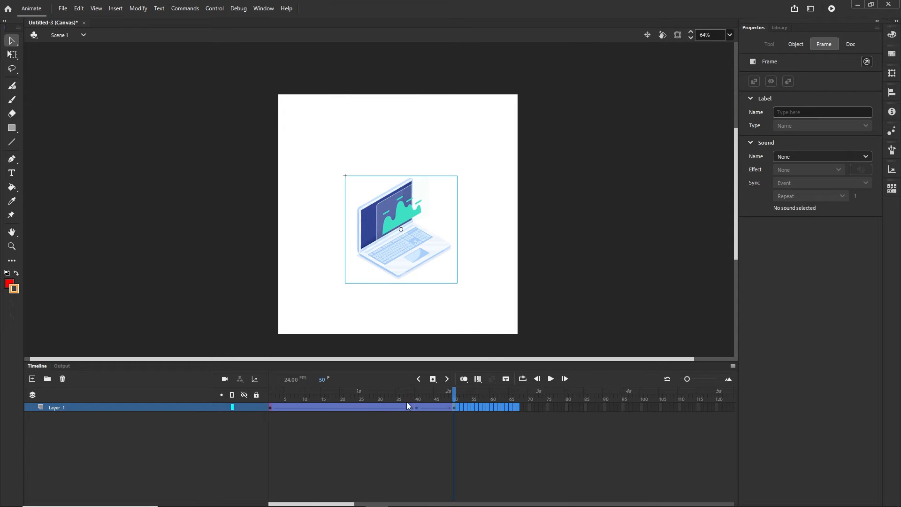
pyautogui.rightClick(352, 408)
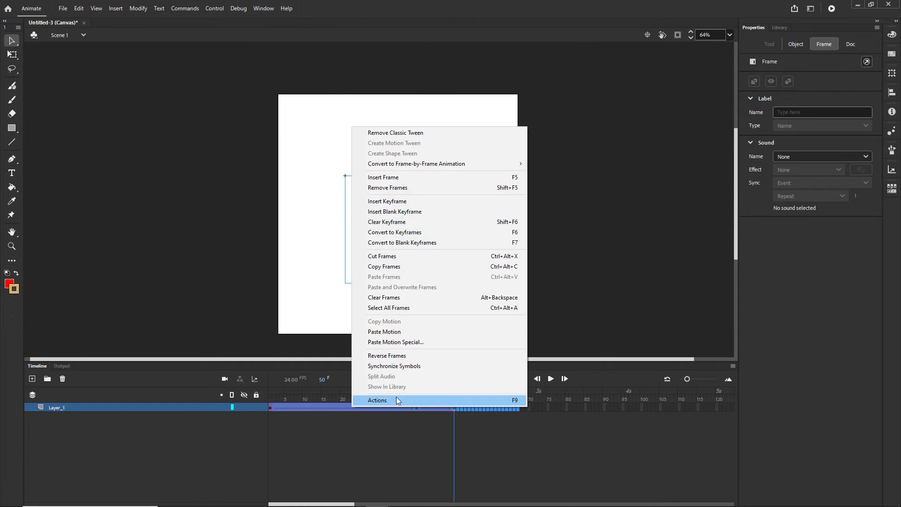
pyautogui.click(398, 189)
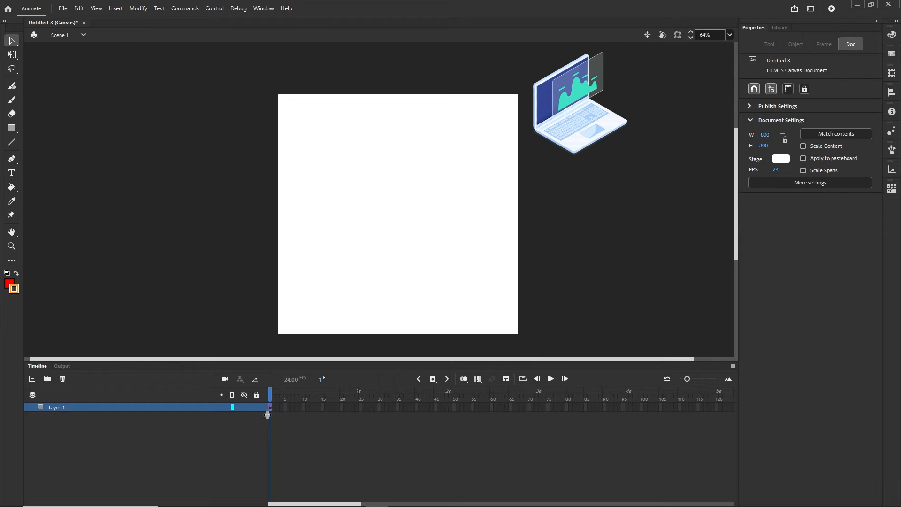
# Move the laptop from outside the canvas to about the middle of the stage at frame 1
pyautogui.click(601, 144)
pyautogui.moveTo(587, 137); pyautogui.dragTo(405, 239)
pyautogui.click(459, 422)
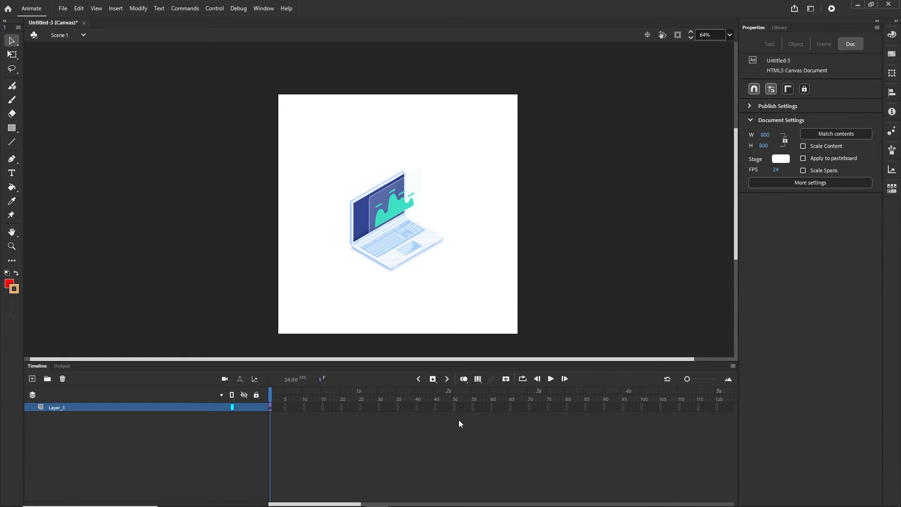
# Add a new layer above Layer_1 and set the Pen tool's stroke colour to red
pyautogui.click(32, 380)
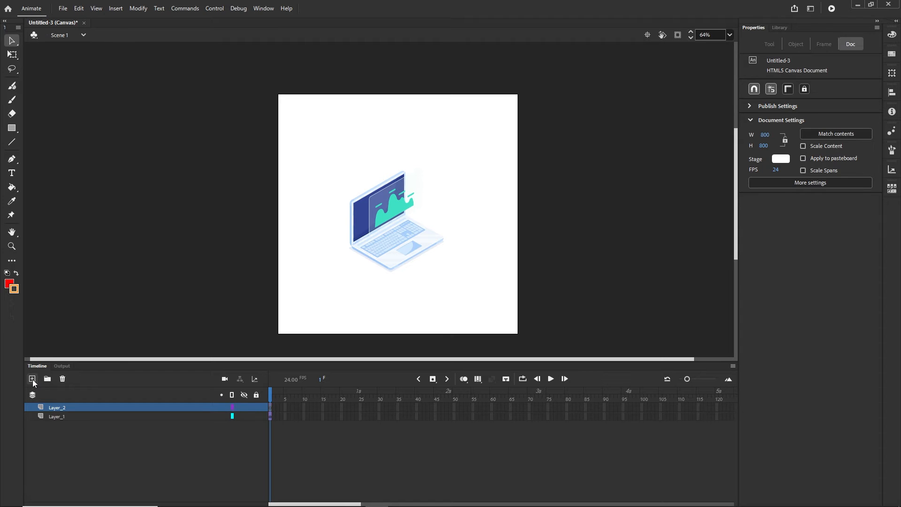
pyautogui.click(13, 161)
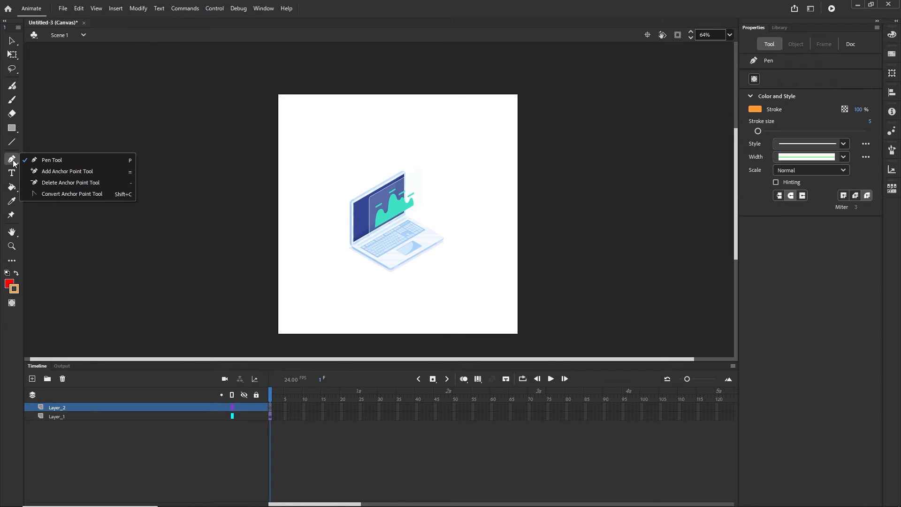
pyautogui.click(52, 162)
pyautogui.click(755, 109)
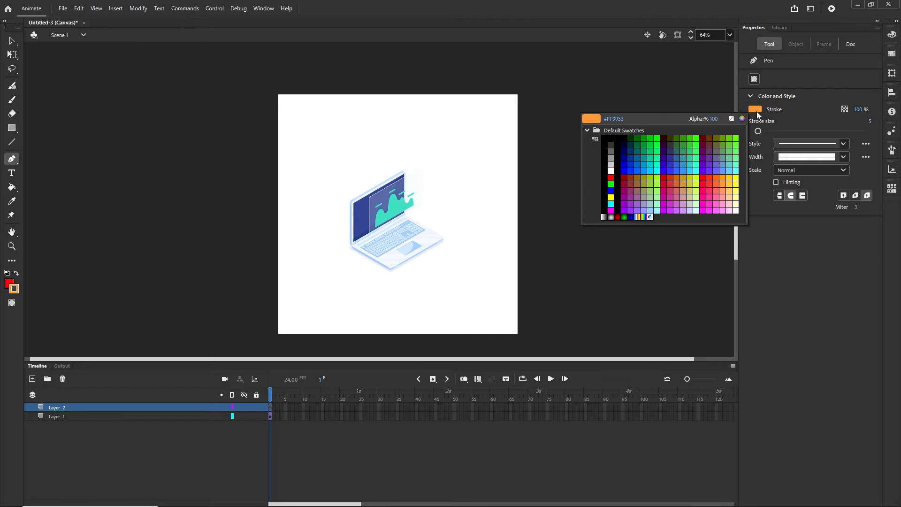
pyautogui.click(611, 178)
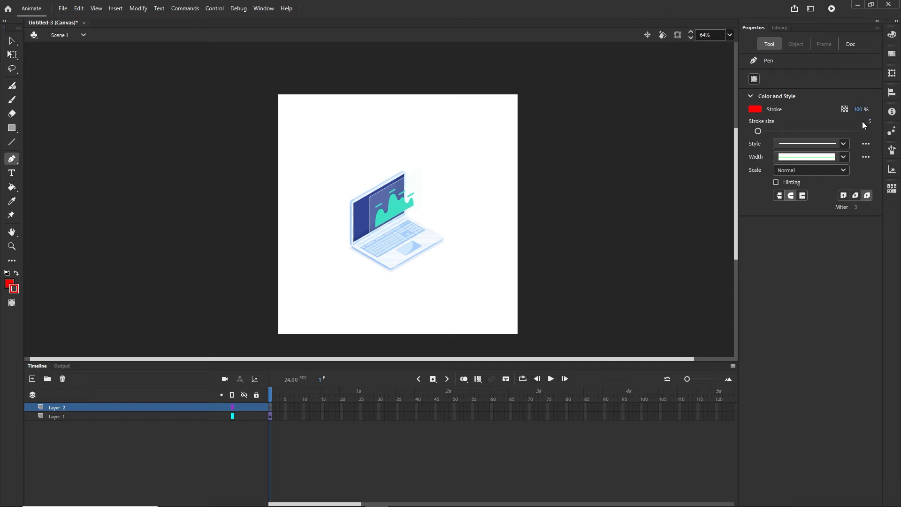
# Draw a straight red line about 169 px wide and 97 px high along the laptop base's front-right edge with the Pen tool
pyautogui.scroll(3, 434, 279)
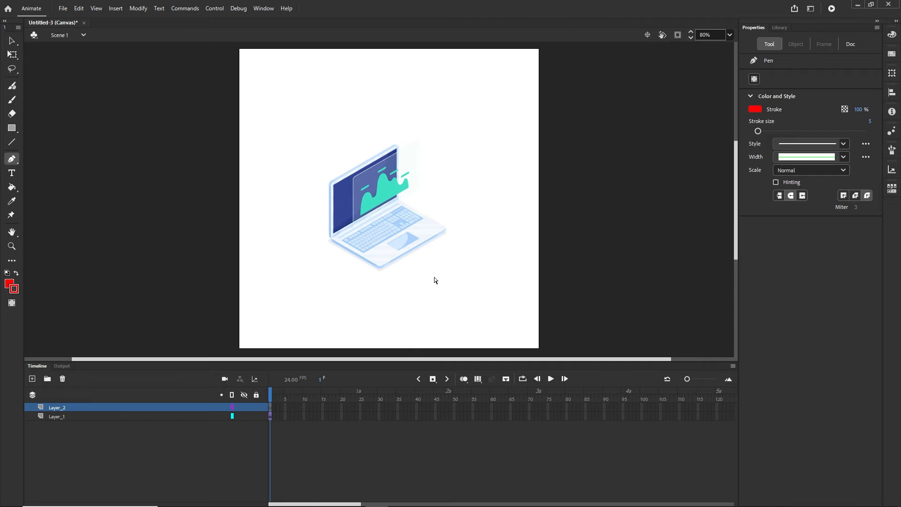
pyautogui.scroll(1, 430, 272)
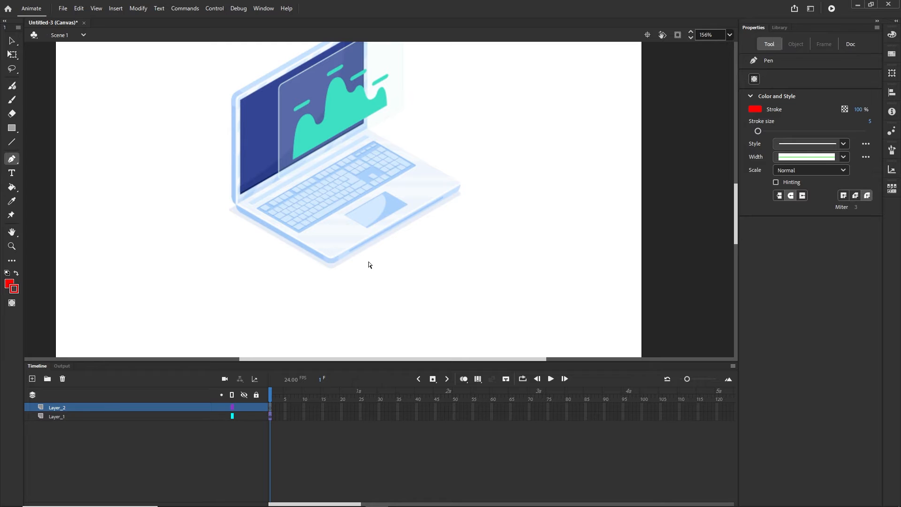
pyautogui.scroll(2, 367, 261)
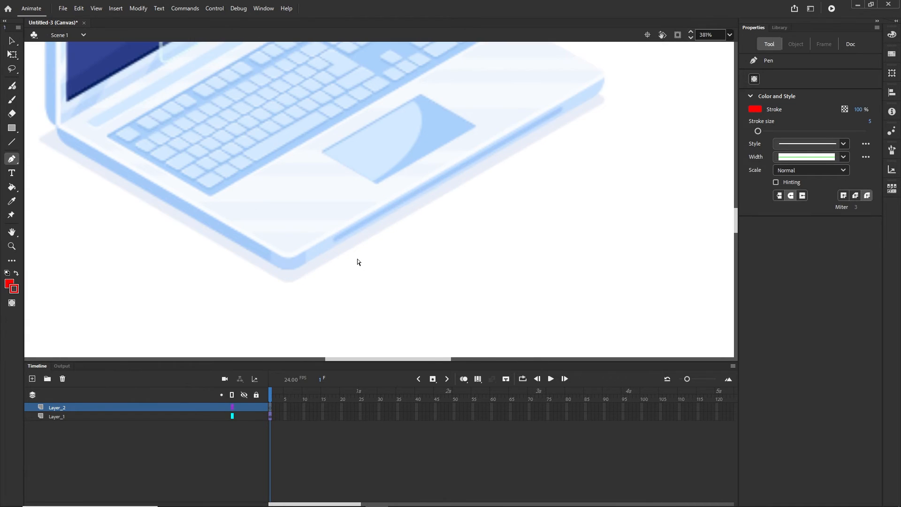
pyautogui.scroll(3, 357, 261)
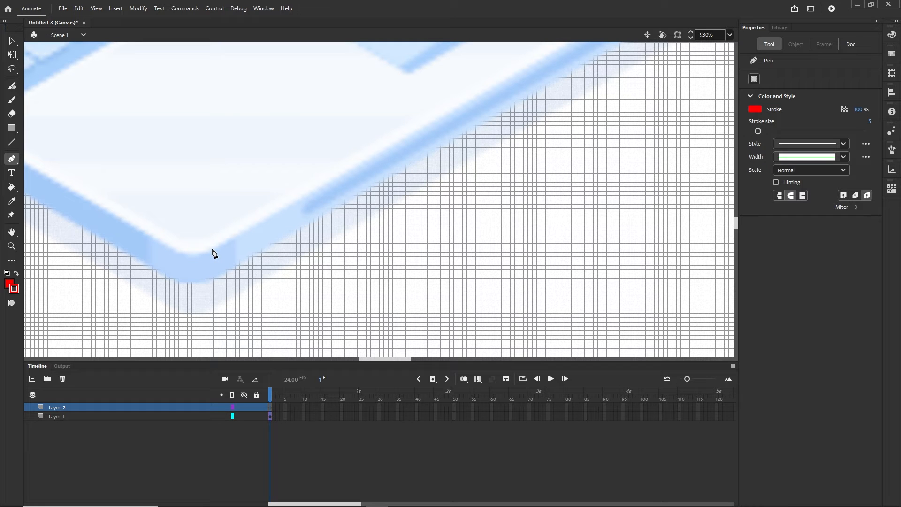
pyautogui.moveTo(444, 191); pyautogui.dragTo(500, 143)
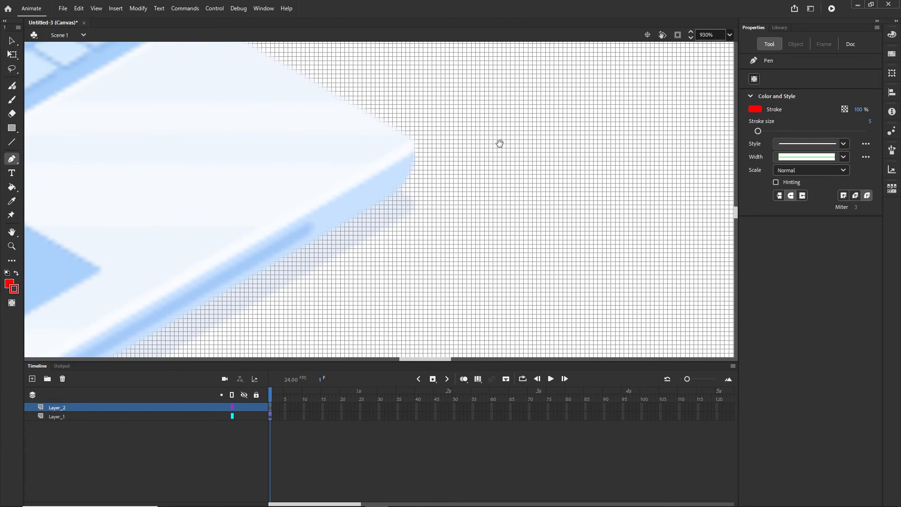
pyautogui.click(398, 165)
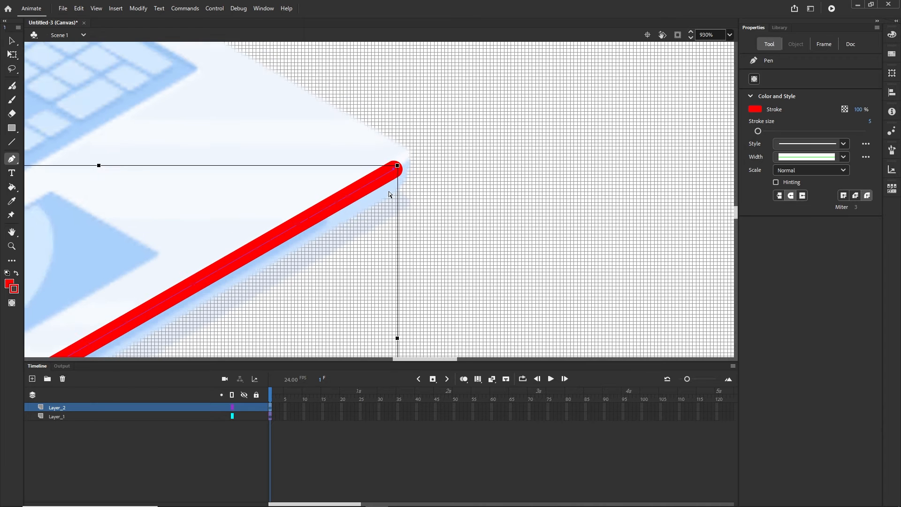
pyautogui.scroll(-6, 389, 194)
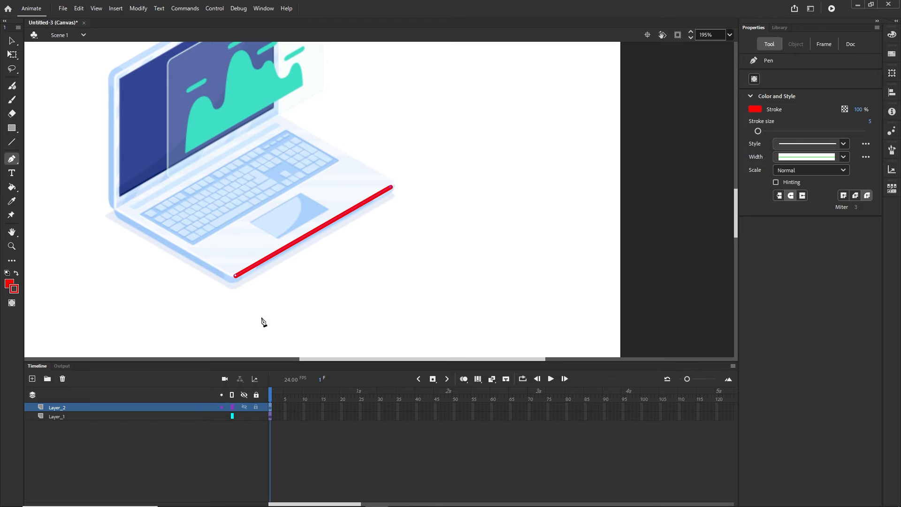
# Scale the red line on Layer_2 with Free Transform to about 1654 by 949 px so it extends beyond both sides of the stage
pyautogui.click(181, 440)
pyautogui.click(62, 411)
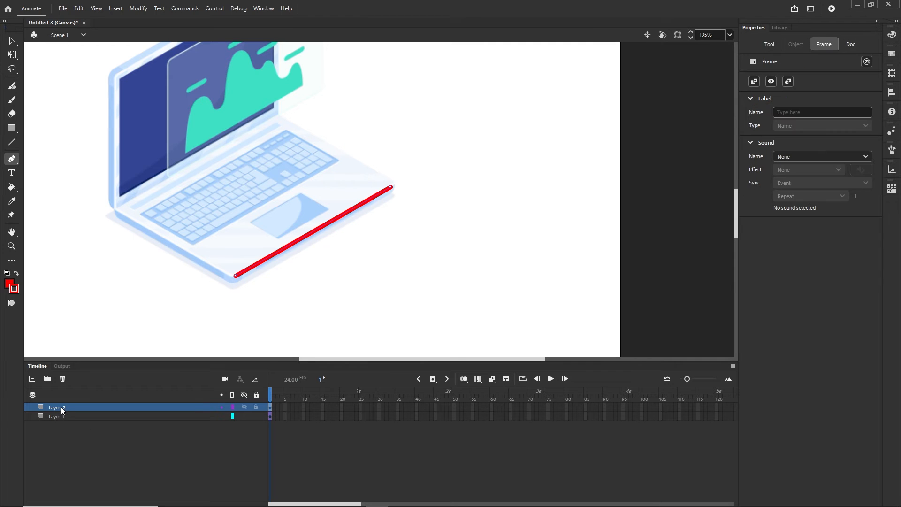
pyautogui.press('q')
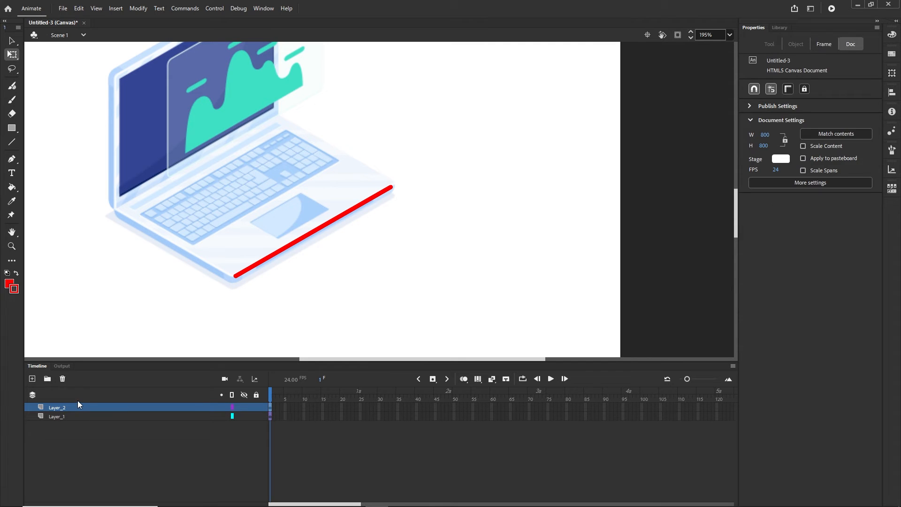
pyautogui.click(16, 59)
pyautogui.click(38, 56)
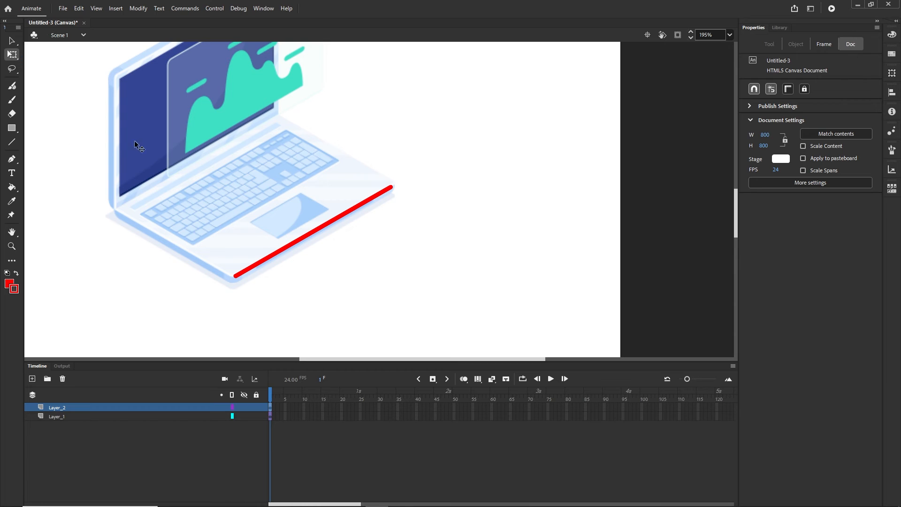
pyautogui.click(313, 231)
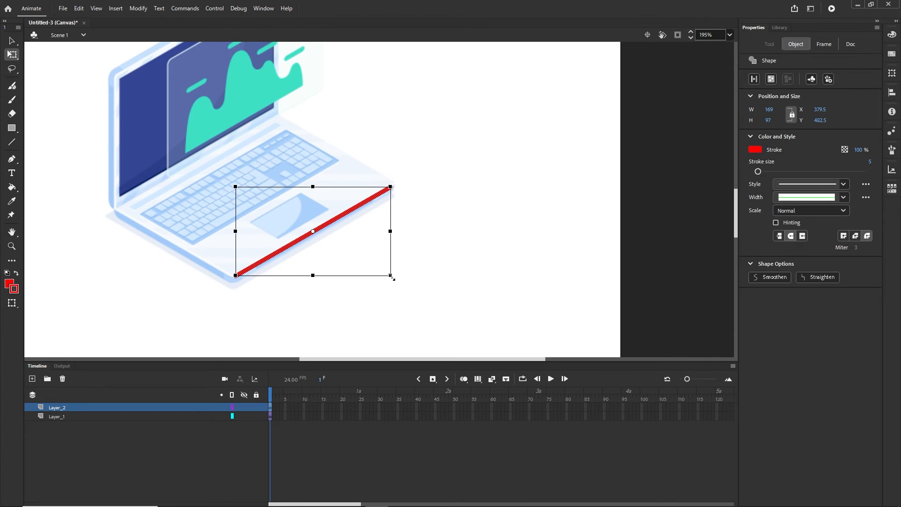
pyautogui.moveTo(392, 277); pyautogui.dragTo(505, 337)
pyautogui.scroll(-5, 476, 267)
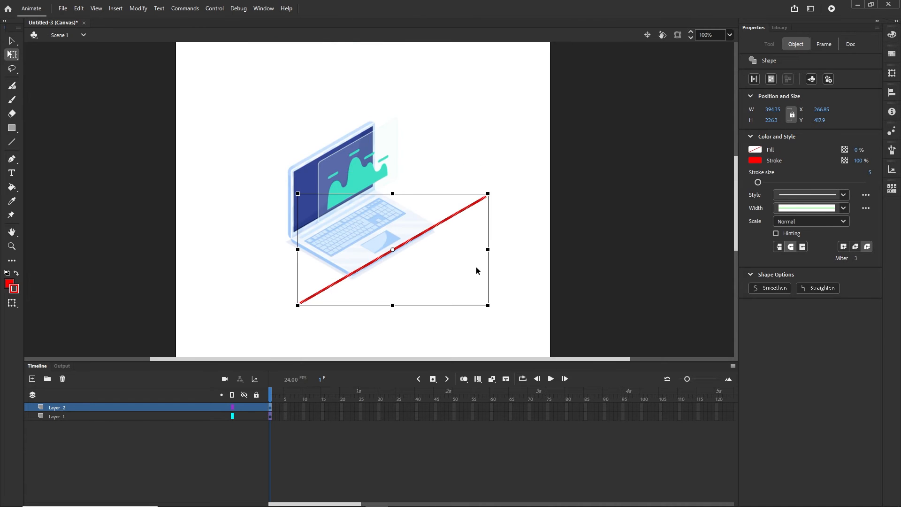
pyautogui.scroll(-1, 477, 269)
pyautogui.moveTo(485, 292); pyautogui.dragTo(656, 383)
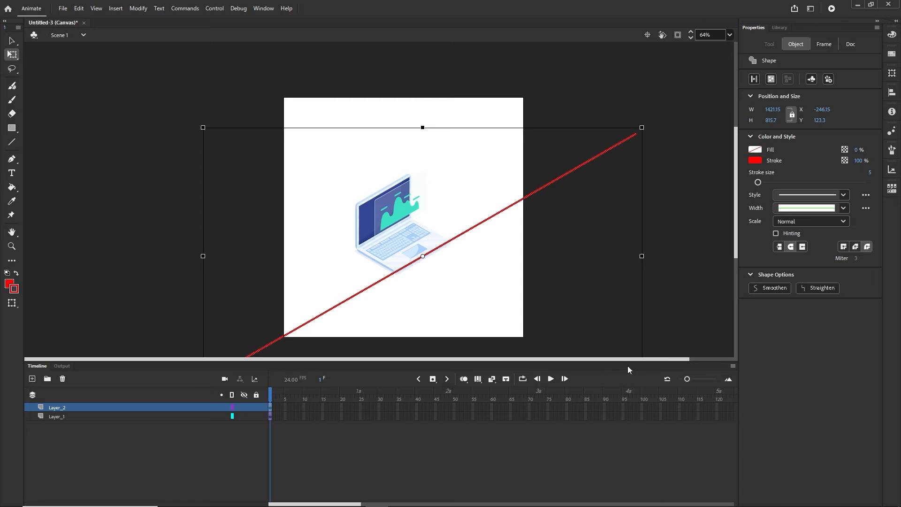
pyautogui.scroll(-2, 511, 276)
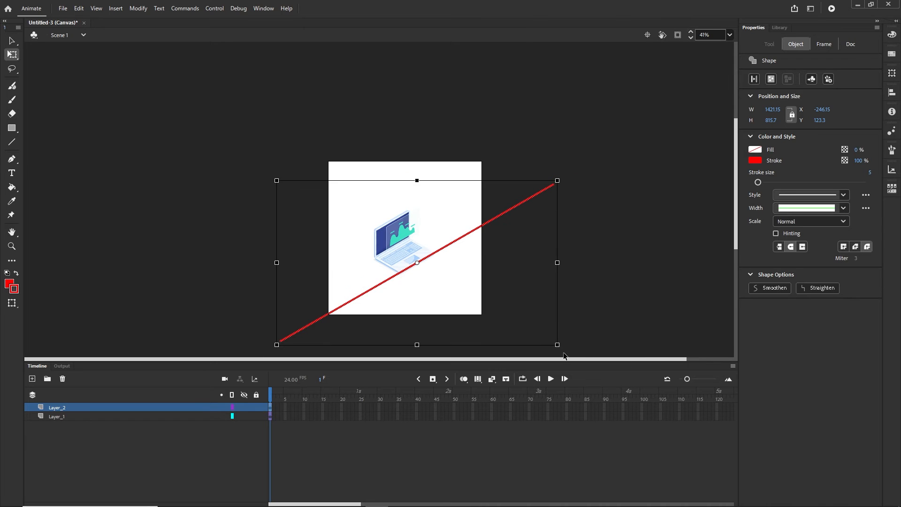
pyautogui.moveTo(557, 345); pyautogui.dragTo(580, 358)
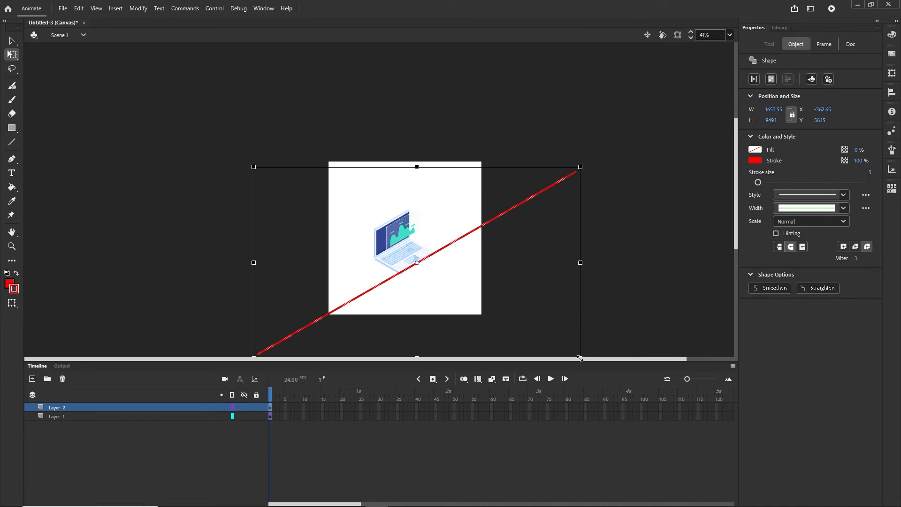
pyautogui.click(647, 258)
# Nudge the red line down and slightly right so it runs along the lower front-right edge of the laptop base
pyautogui.scroll(5, 408, 255)
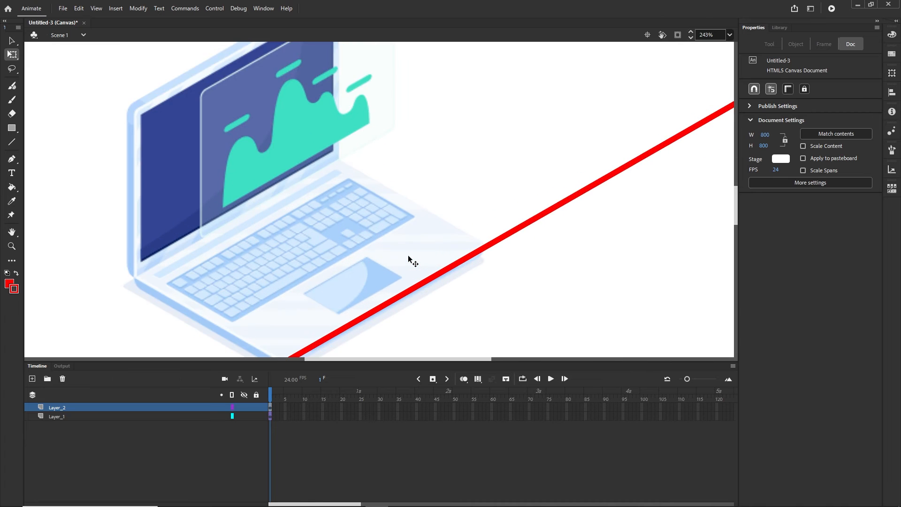
pyautogui.scroll(1, 408, 255)
pyautogui.scroll(-3, 402, 255)
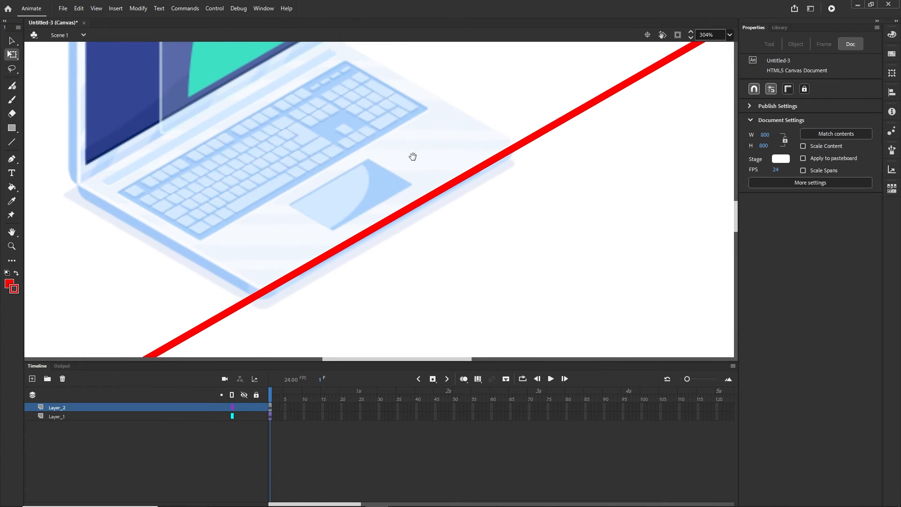
pyautogui.click(396, 217)
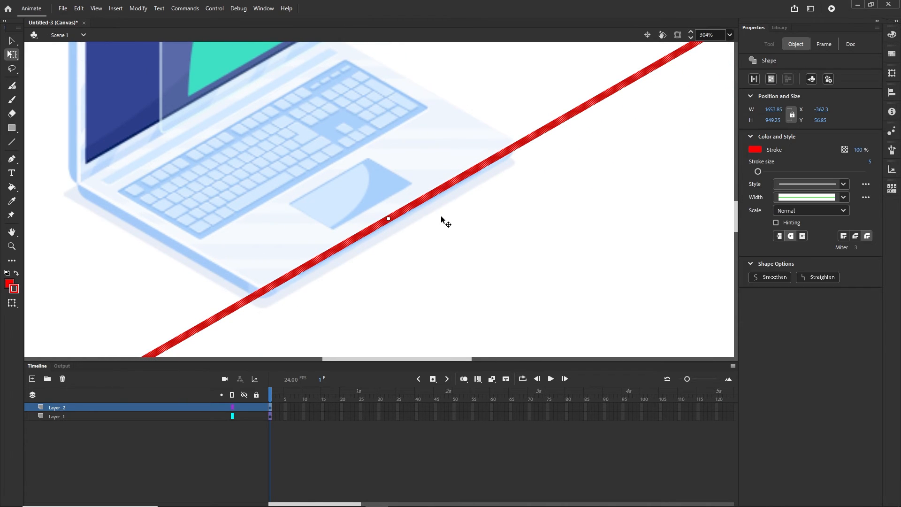
pyautogui.press('Down')
pyautogui.press('Down')
pyautogui.press('Down')
pyautogui.press('Down')
pyautogui.press('Down')
pyautogui.press('Down')
pyautogui.press('Down')
pyautogui.press('Down')
pyautogui.press('Right')
pyautogui.press('Right')
pyautogui.press('Right')
pyautogui.press('Right')
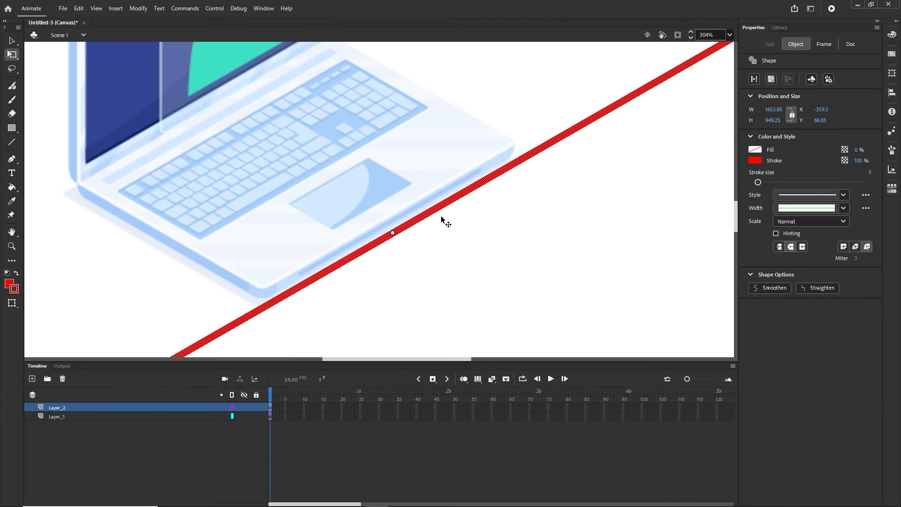
pyautogui.press('Up')
pyautogui.press('Up')
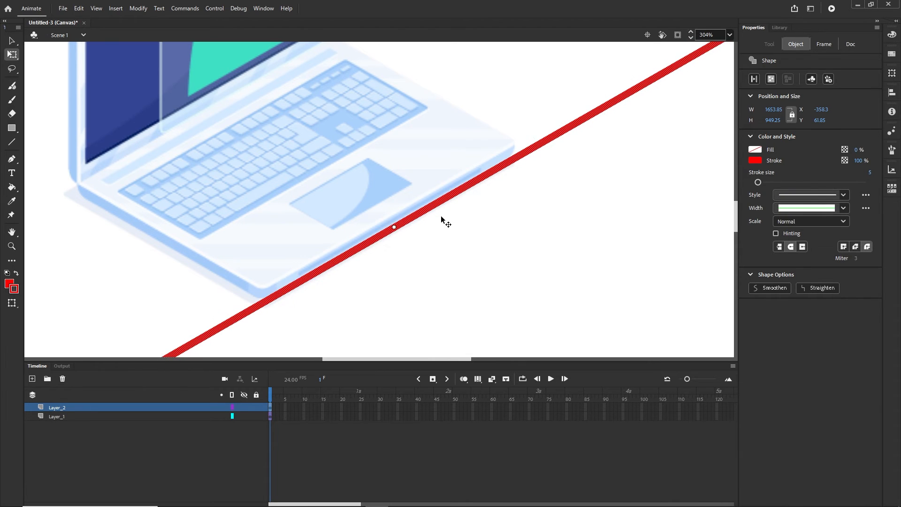
pyautogui.press('Down')
pyautogui.click(381, 314)
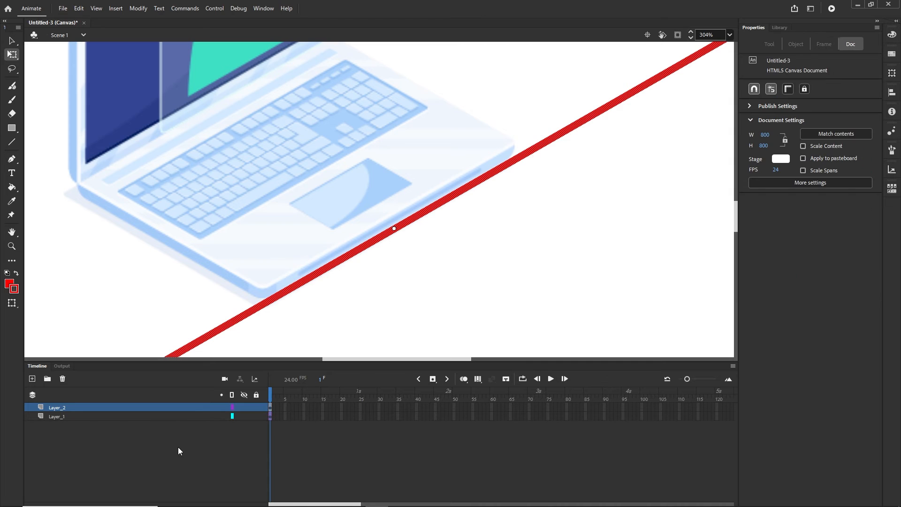
# Extend Layer_2 with the red line to frame 55
pyautogui.scroll(-4, 402, 221)
pyautogui.scroll(-3, 403, 214)
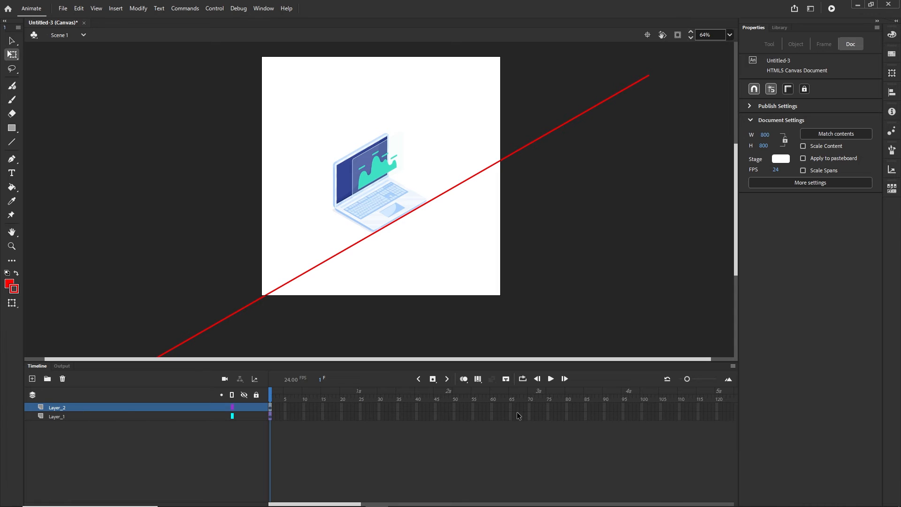
pyautogui.click(472, 407)
pyautogui.press('F5')
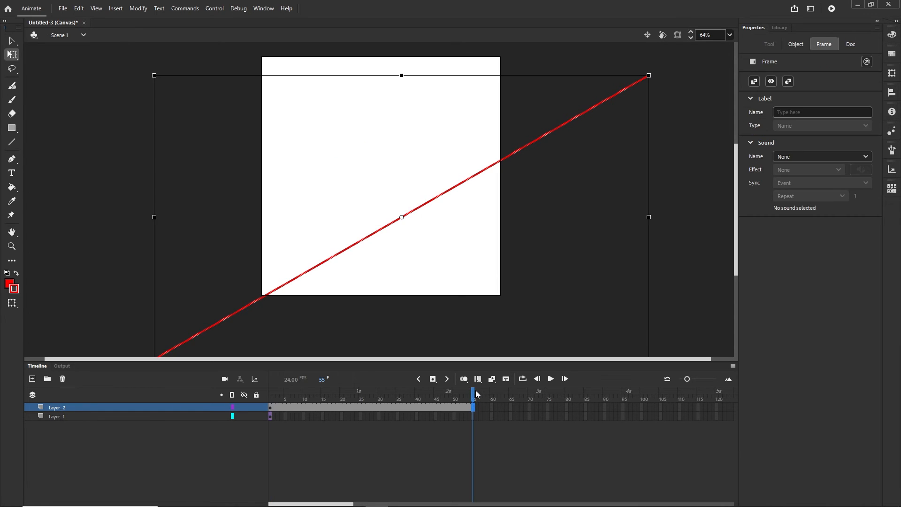
# Insert a keyframe at frame 40 on Layer_1 for the laptop tween
pyautogui.moveTo(475, 399); pyautogui.dragTo(386, 405)
pyautogui.click(417, 416)
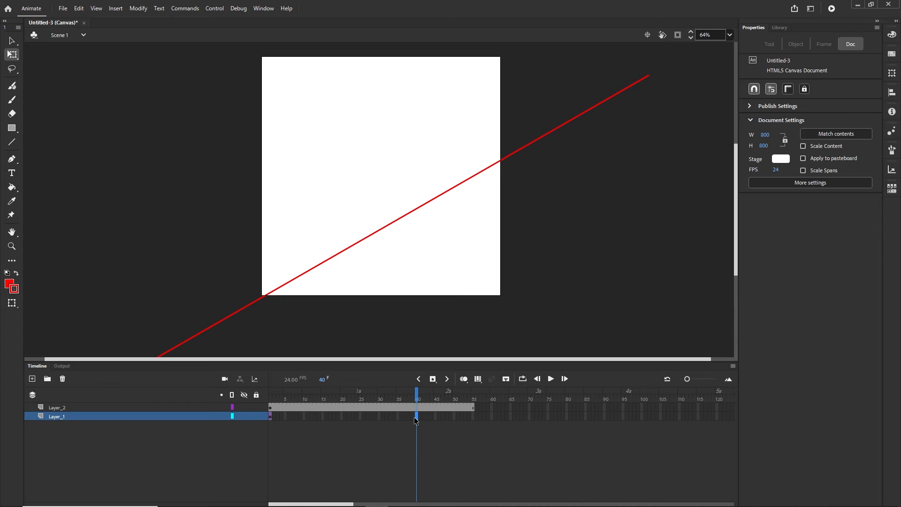
pyautogui.press('F6')
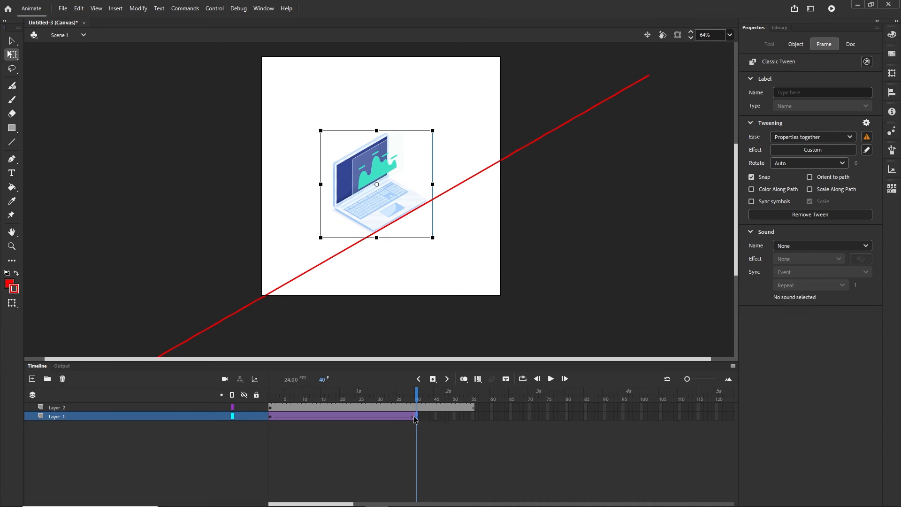
# At frame 1, move the laptop up along the red guide line until it sits outside the stage's upper-right edge
pyautogui.click(271, 418)
pyautogui.scroll(3, 384, 202)
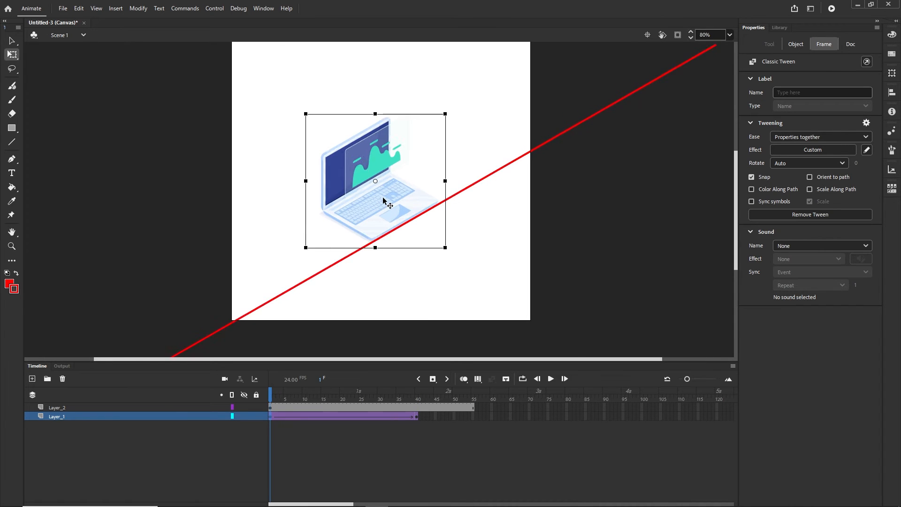
pyautogui.scroll(1, 430, 223)
pyautogui.moveTo(518, 227); pyautogui.dragTo(338, 258)
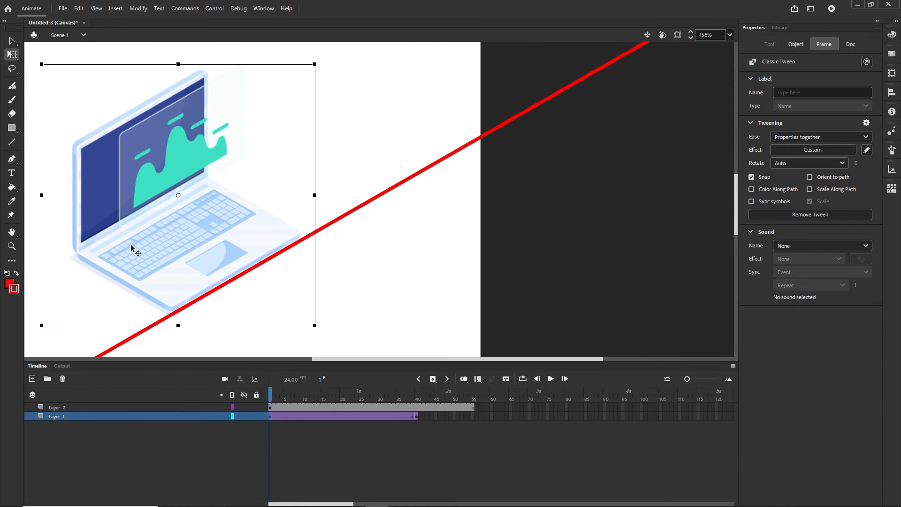
pyautogui.scroll(-2, 567, 157)
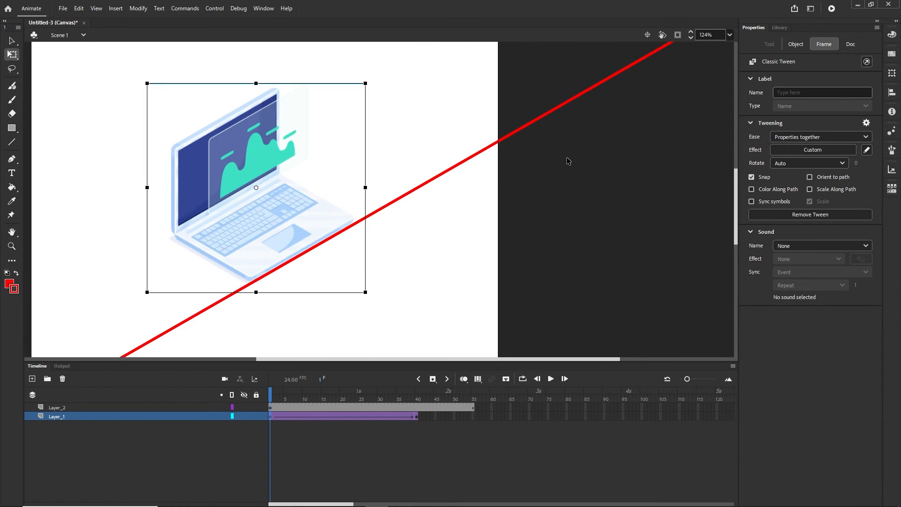
pyautogui.moveTo(341, 207); pyautogui.dragTo(591, 58)
pyautogui.moveTo(694, 114); pyautogui.dragTo(509, 205)
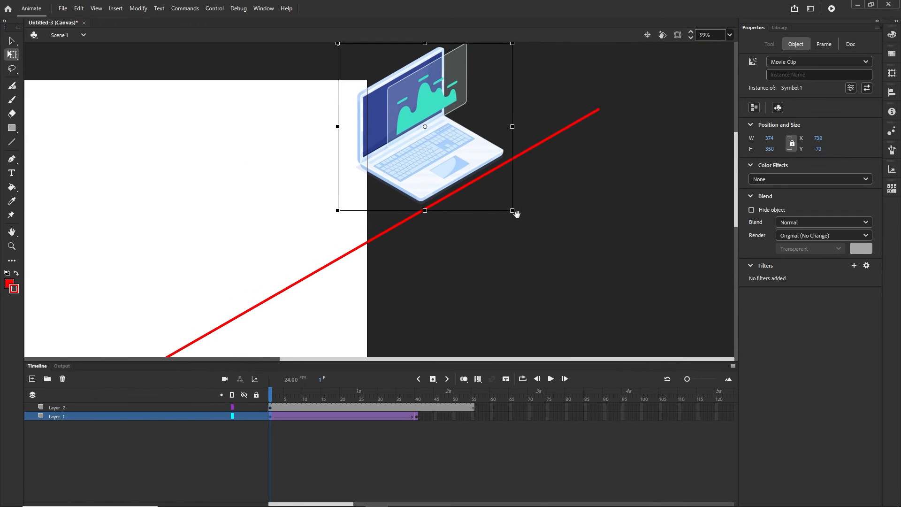
pyautogui.moveTo(463, 174); pyautogui.dragTo(524, 145)
# Nudge the frame 1 laptop right and down to X 867, Y -135 so its base edge follows the red line
pyautogui.scroll(3, 517, 140)
pyautogui.press('Right')
pyautogui.press('Down')
pyautogui.press('Right')
pyautogui.press('Right')
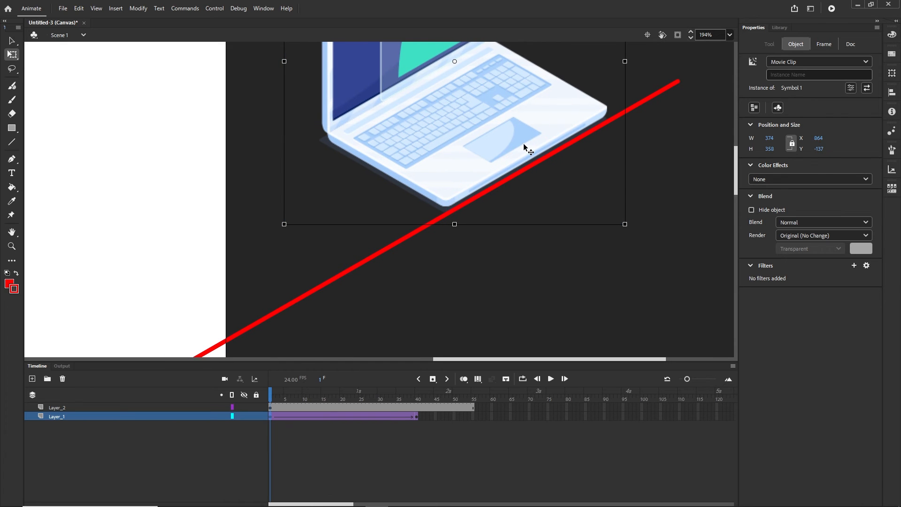
pyautogui.press('Down')
pyautogui.press('Right')
pyautogui.press('Right')
pyautogui.press('Right')
pyautogui.press('Down')
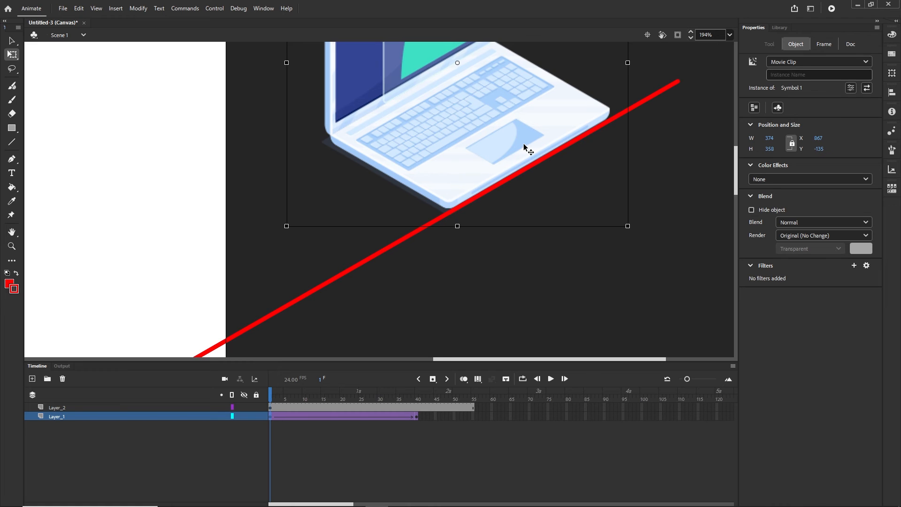
pyautogui.scroll(-5, 535, 160)
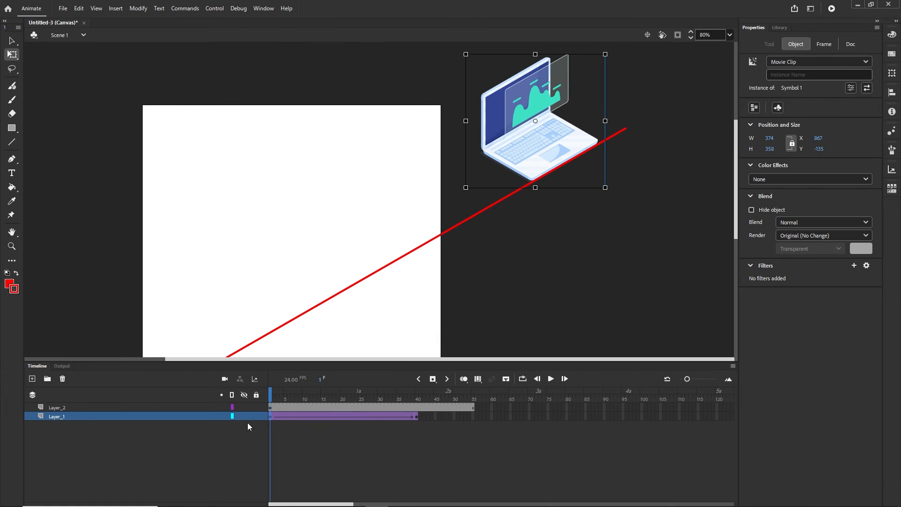
# Insert another keyframe at frame 50 on Layer_1, keeping the laptop's resting position
pyautogui.moveTo(271, 395); pyautogui.dragTo(418, 397)
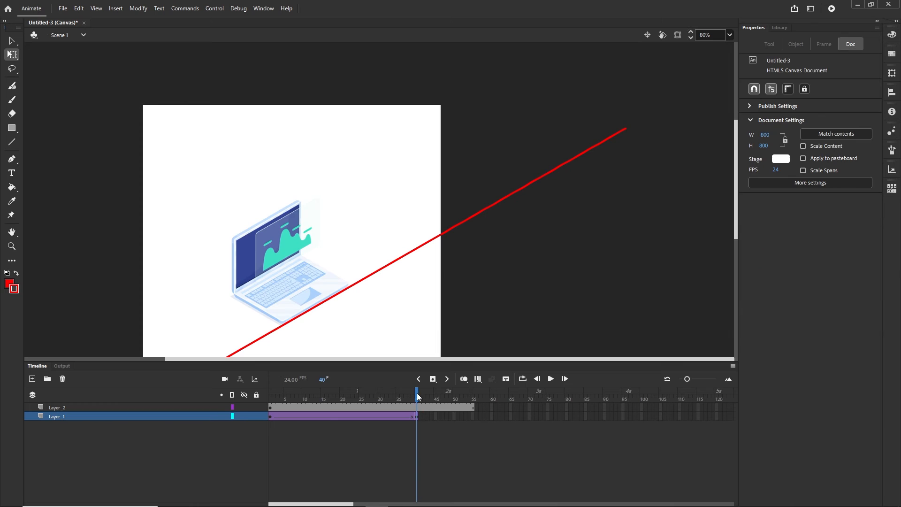
pyautogui.click(455, 416)
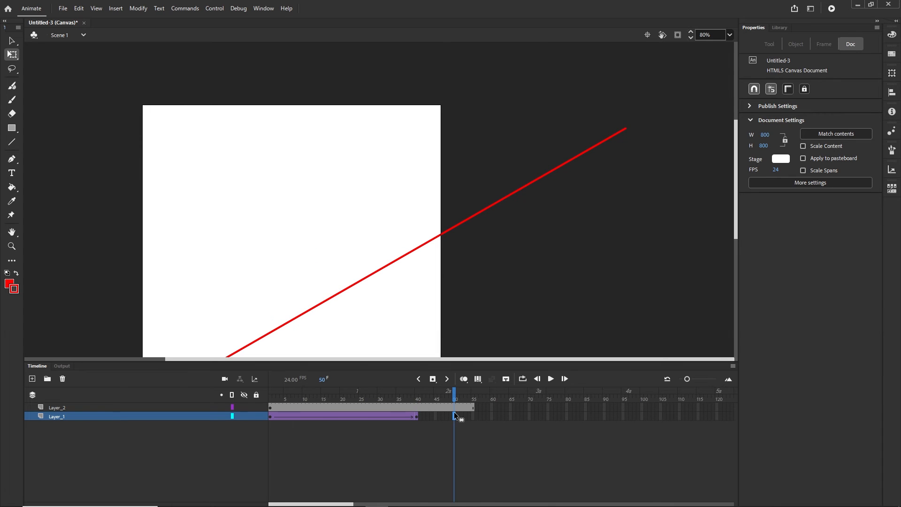
pyautogui.press('F6')
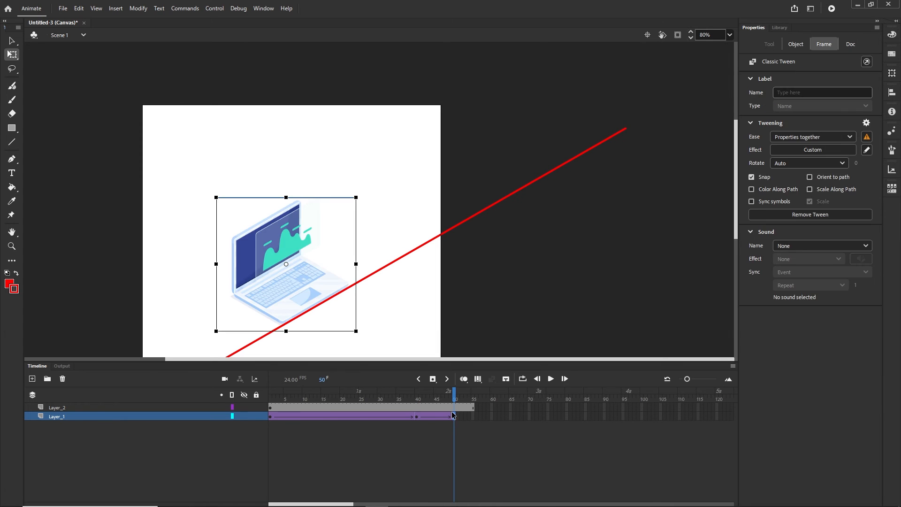
# At the frame 40 keyframe, shift the laptop down-left along the red line in 10 px increments to X 119, Y 289
pyautogui.click(416, 416)
pyautogui.scroll(5, 301, 316)
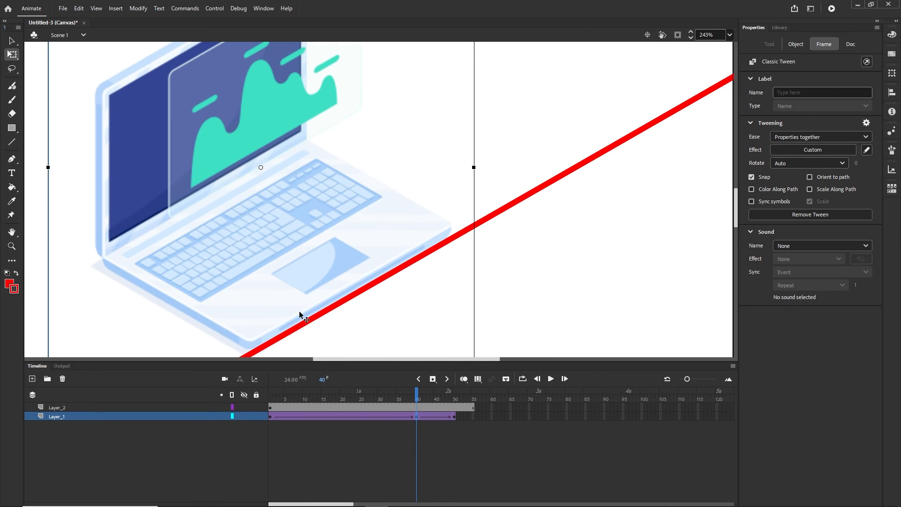
pyautogui.moveTo(300, 316); pyautogui.dragTo(378, 203)
pyautogui.click(352, 221)
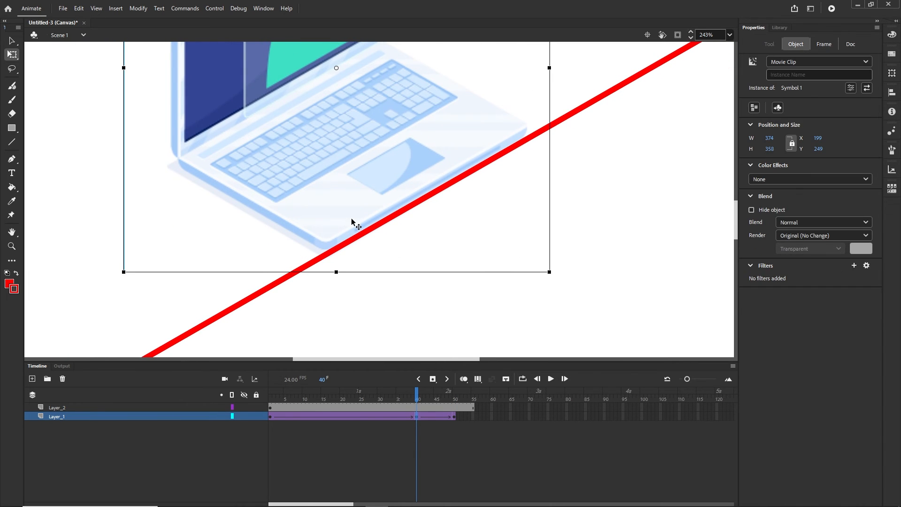
pyautogui.hotkey('shift', 'Left')
pyautogui.hotkey('shift', 'Left')
pyautogui.hotkey('shift', 'Down')
pyautogui.hotkey('shift', 'Left')
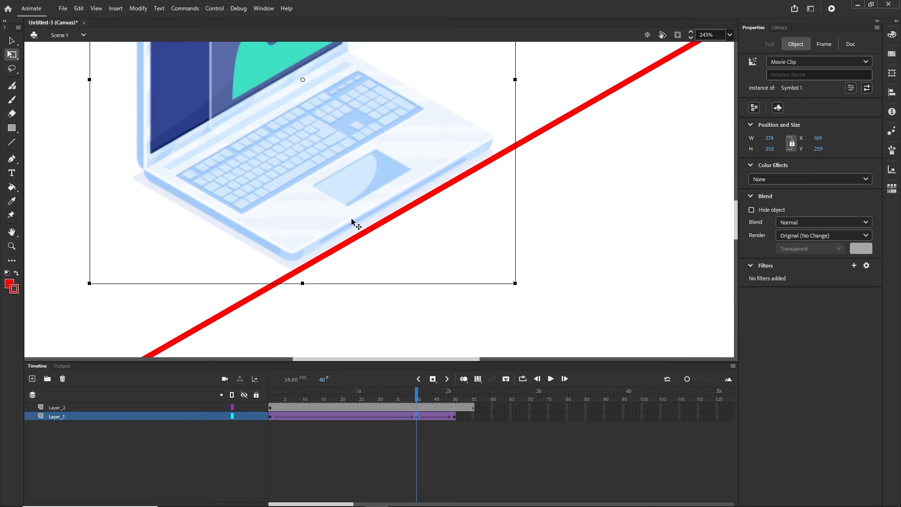
pyautogui.hotkey('shift', 'Down')
pyautogui.hotkey('shift', 'Left')
pyautogui.hotkey('shift', 'Left')
pyautogui.hotkey('shift', 'Left')
pyautogui.hotkey('shift', 'Down')
pyautogui.hotkey('shift', 'Down')
pyautogui.hotkey('shift', 'Left')
pyautogui.hotkey('shift', 'Left')
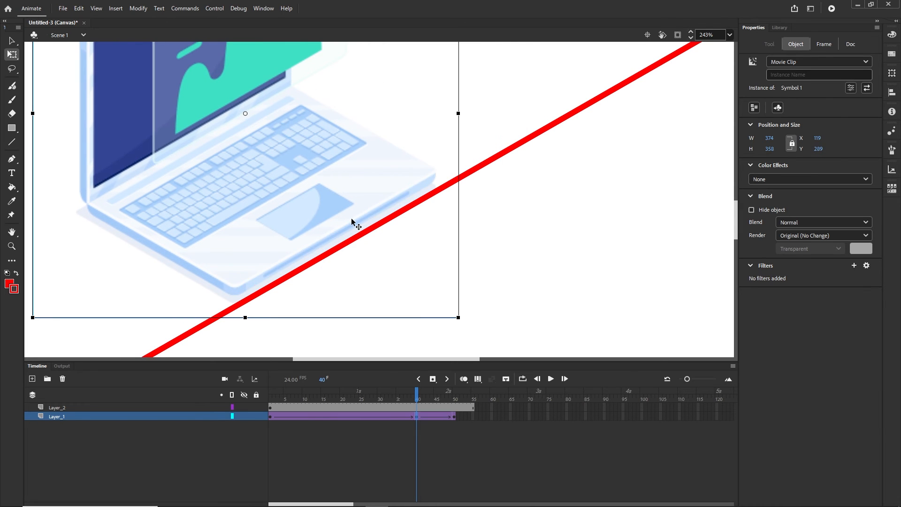
# Nudge the frame 40 laptop down to Y 295 so its base edge meets the red line
pyautogui.press('Down')
pyautogui.press('Down')
pyautogui.press('Down')
pyautogui.press('Down')
pyautogui.press('Down')
pyautogui.press('Down')
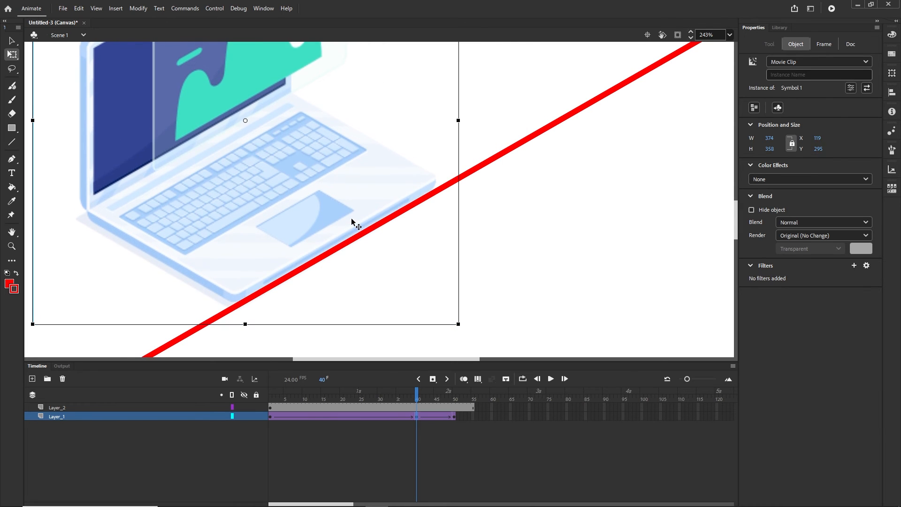
# Delete Layer_2 containing the red guide line
pyautogui.moveTo(417, 393); pyautogui.dragTo(289, 394)
pyautogui.scroll(-3, 227, 190)
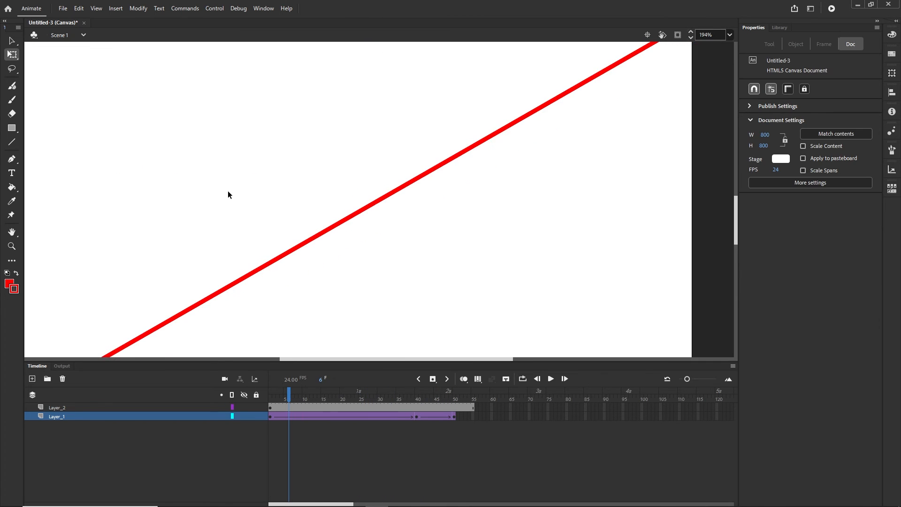
pyautogui.scroll(-3, 331, 206)
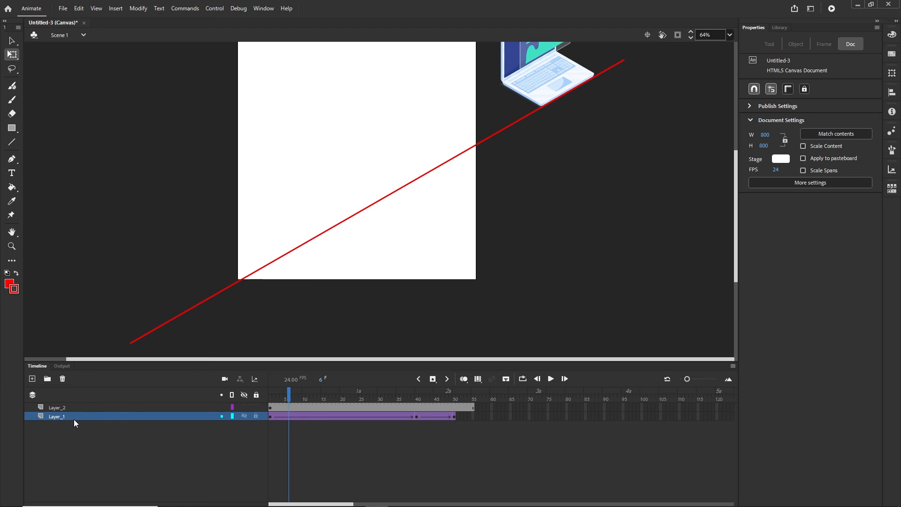
pyautogui.click(56, 408)
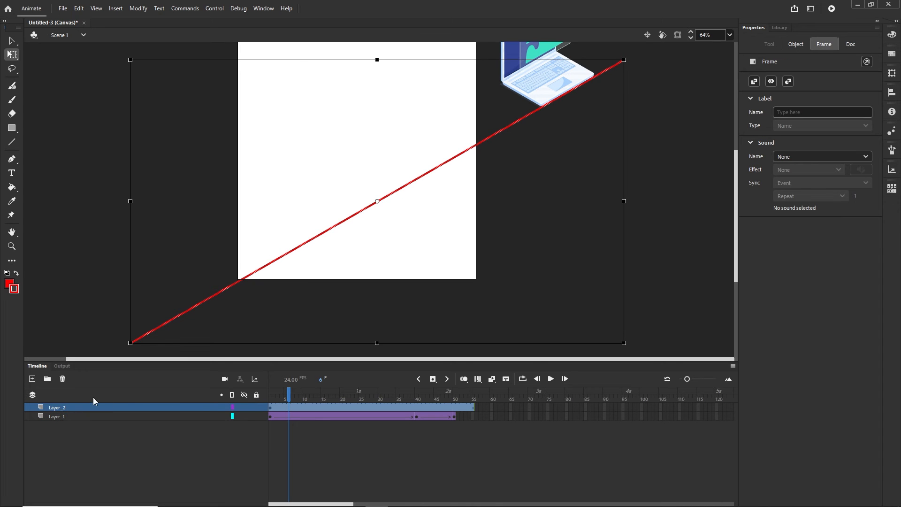
pyautogui.click(63, 379)
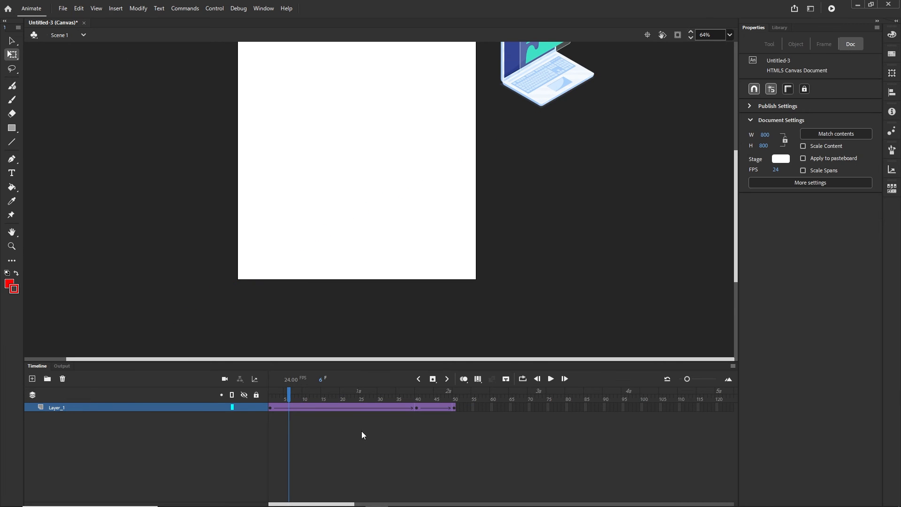
# Extend the laptop animation on Layer_1 to frame 80
pyautogui.moveTo(301, 399); pyautogui.dragTo(455, 399)
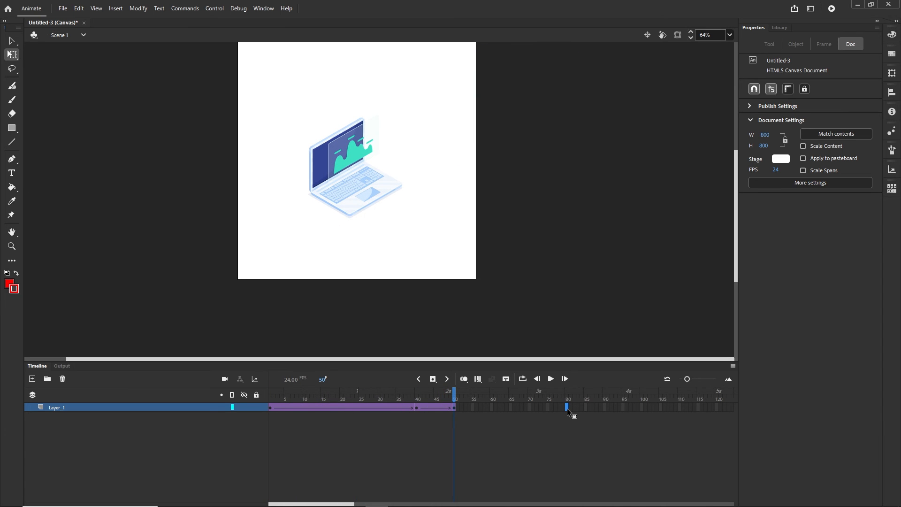
pyautogui.press('F5')
pyautogui.click(505, 422)
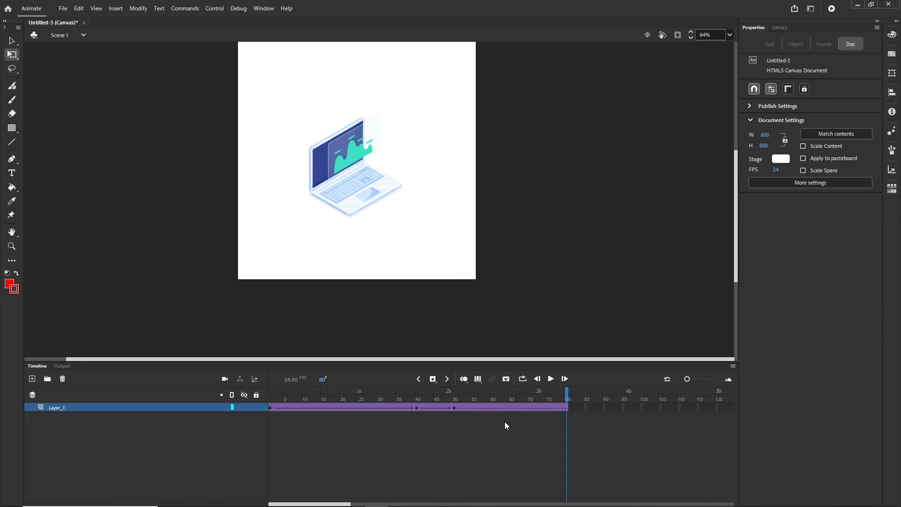
# Remove the classic tween from the Layer_1 span between frames 50 and 80
pyautogui.click(511, 408)
pyautogui.click(493, 408)
pyautogui.click(522, 408)
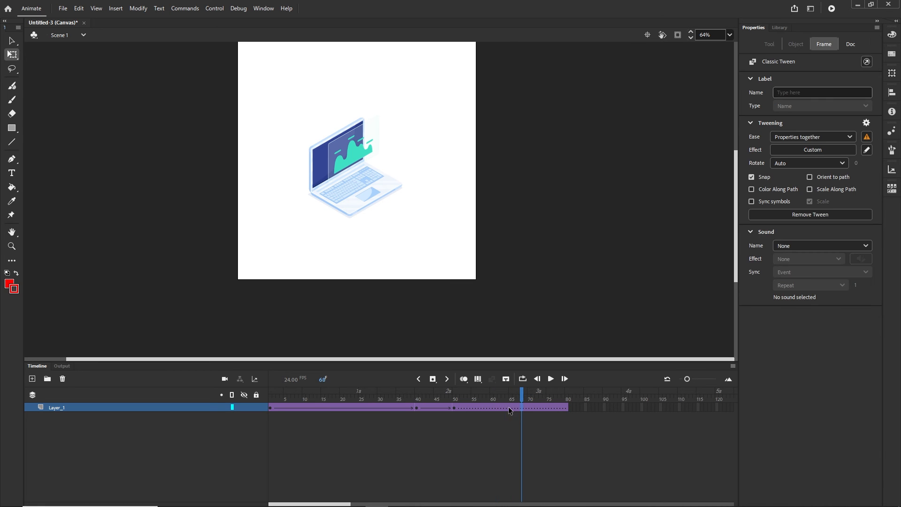
pyautogui.click(503, 407)
pyautogui.click(517, 408)
pyautogui.rightClick(517, 408)
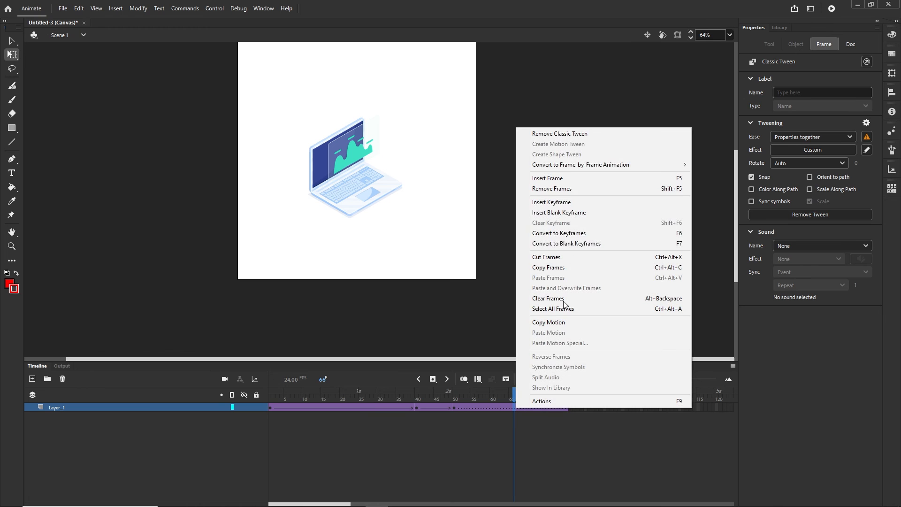
pyautogui.click(573, 134)
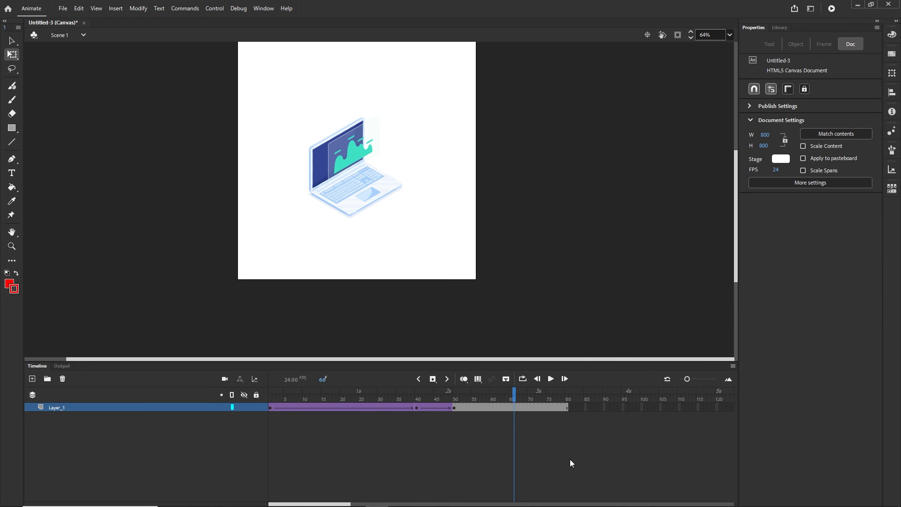
# Apply the Quad Ease In Out effect to the classic tweens starting at frames 1 and 40
pyautogui.moveTo(520, 396); pyautogui.dragTo(249, 417)
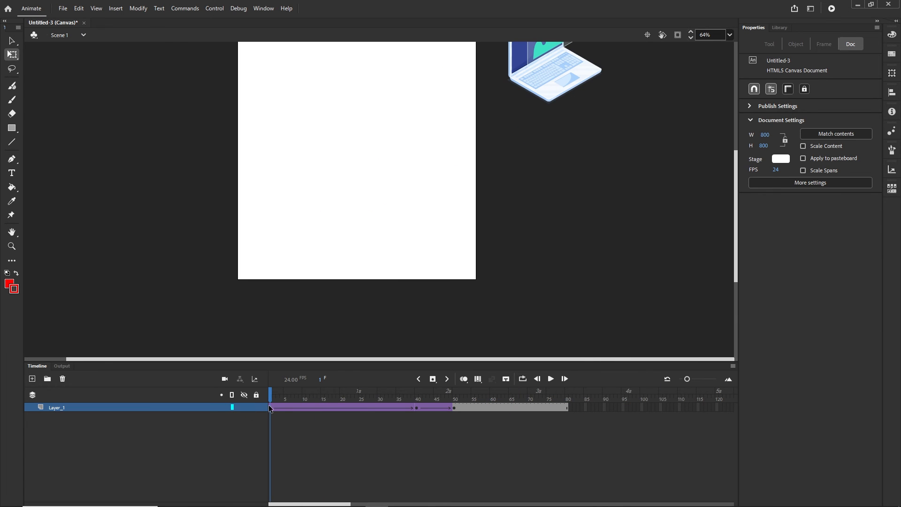
pyautogui.click(271, 408)
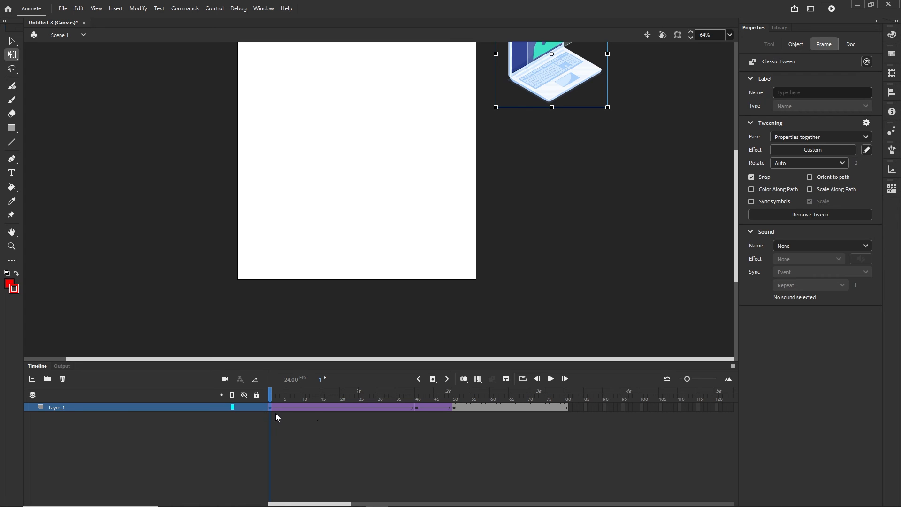
pyautogui.click(416, 408)
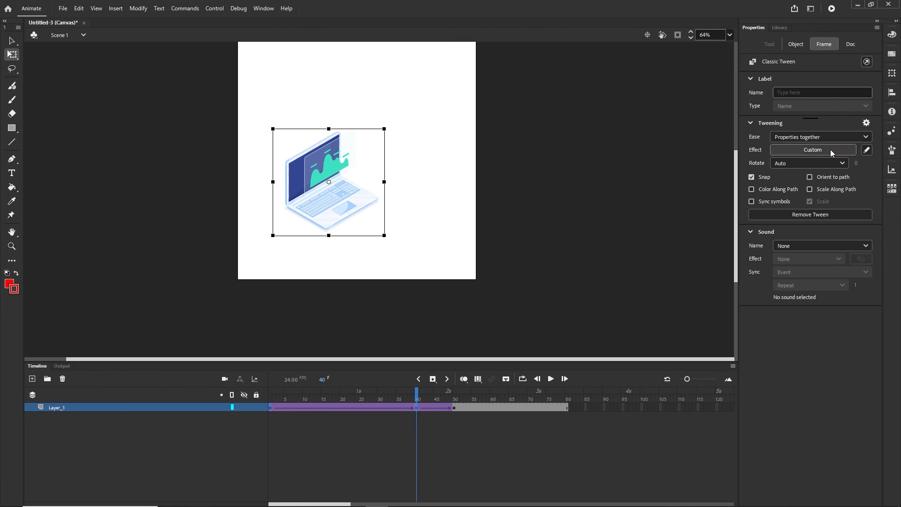
pyautogui.click(807, 152)
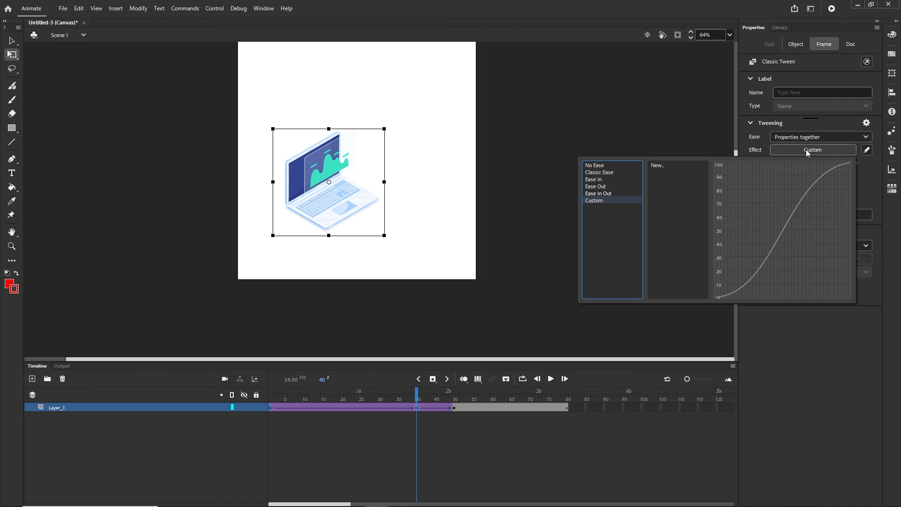
pyautogui.click(605, 194)
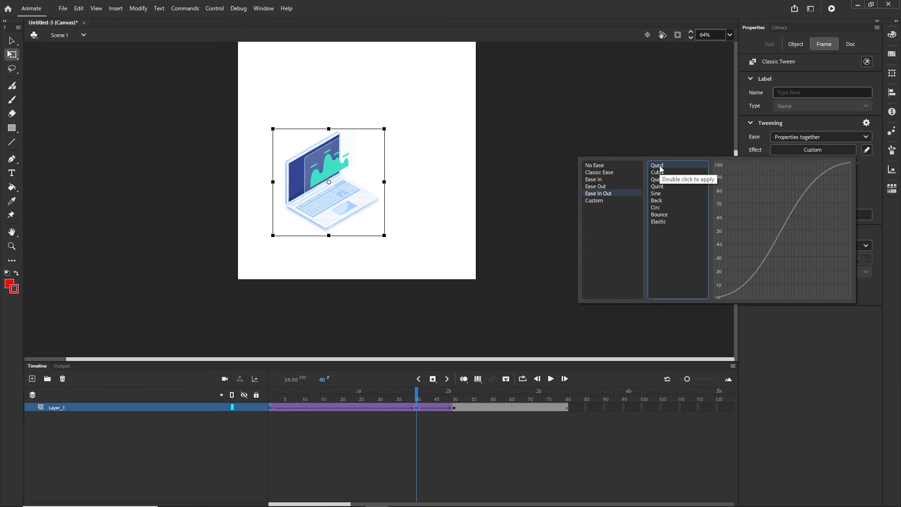
pyautogui.doubleClick(661, 169)
# Test the laptop slide animation in the browser, then return to Animate's timeline
pyautogui.moveTo(416, 395); pyautogui.dragTo(271, 396)
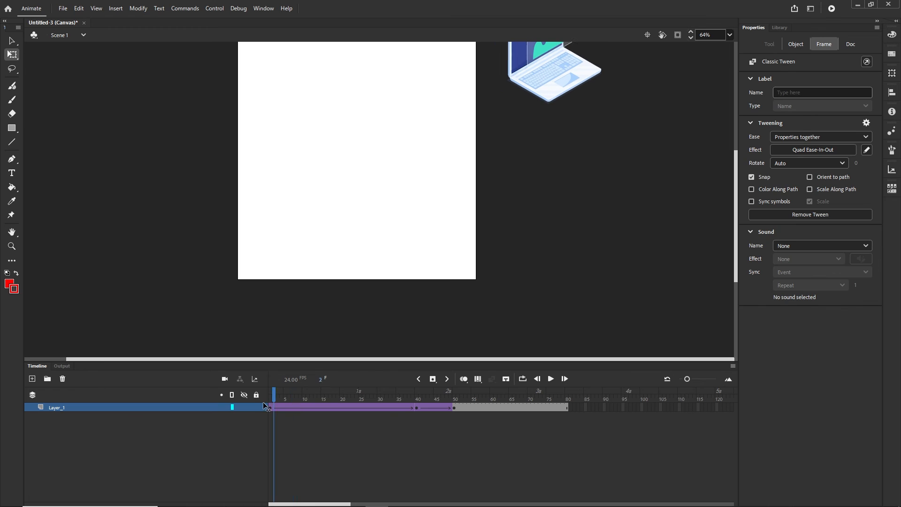
pyautogui.hotkey('ctrl', 'Return')
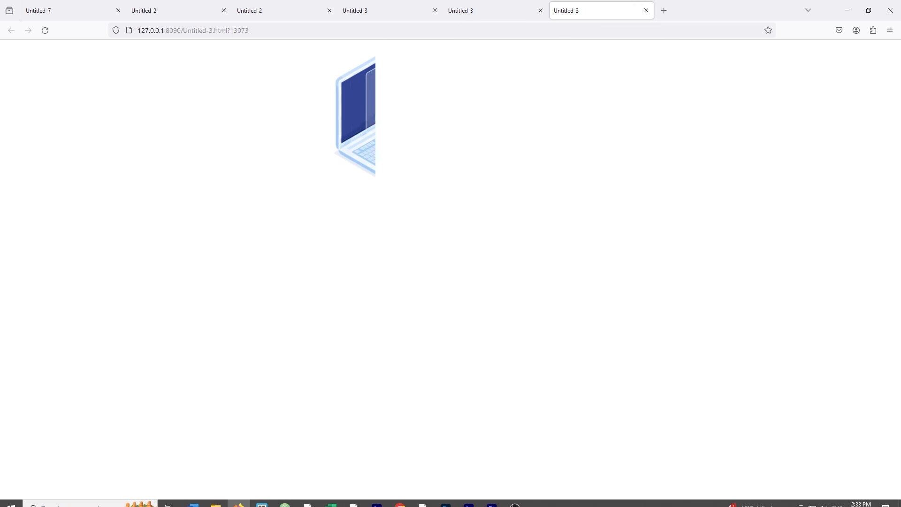
pyautogui.hotkey('alt', 'Tab')
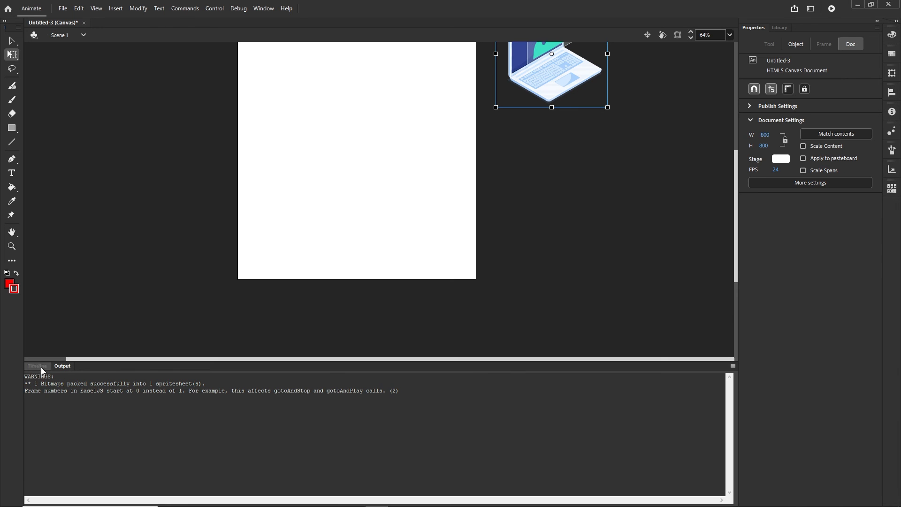
pyautogui.click(37, 366)
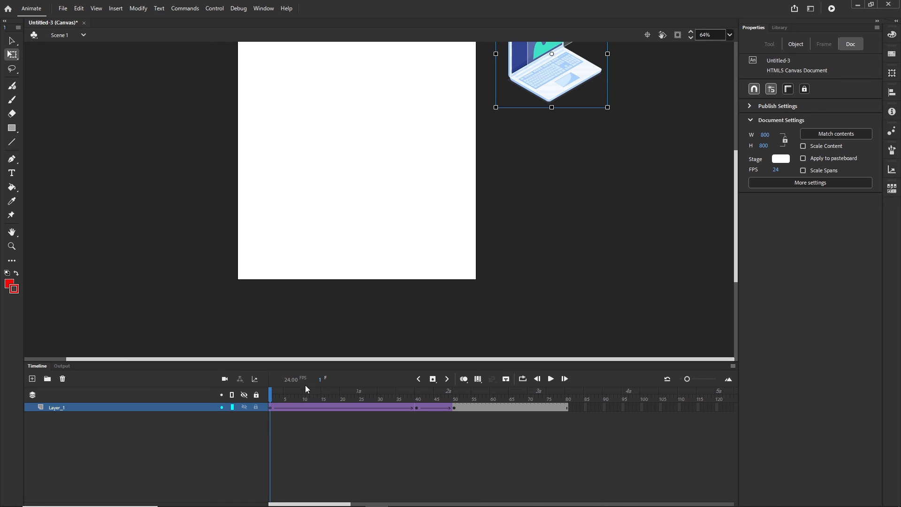
# Go to frame 50 of the laptop animation and activate the Pen tool
pyautogui.moveTo(275, 396); pyautogui.dragTo(455, 396)
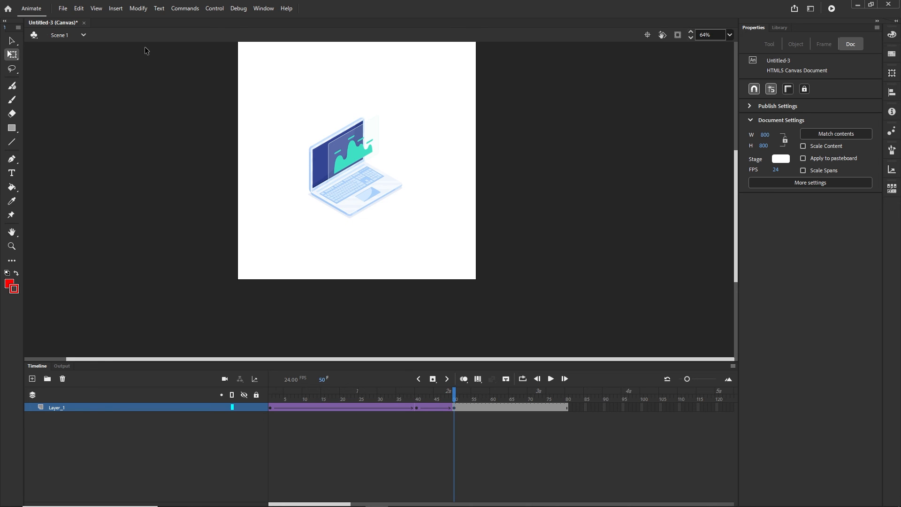
pyautogui.moveTo(152, 61); pyautogui.dragTo(265, 162)
pyautogui.scroll(5, 326, 203)
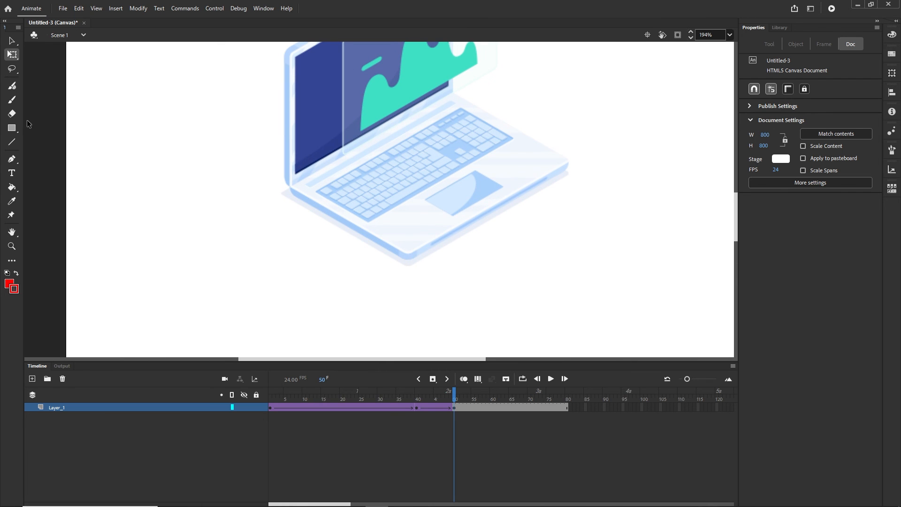
pyautogui.click(11, 158)
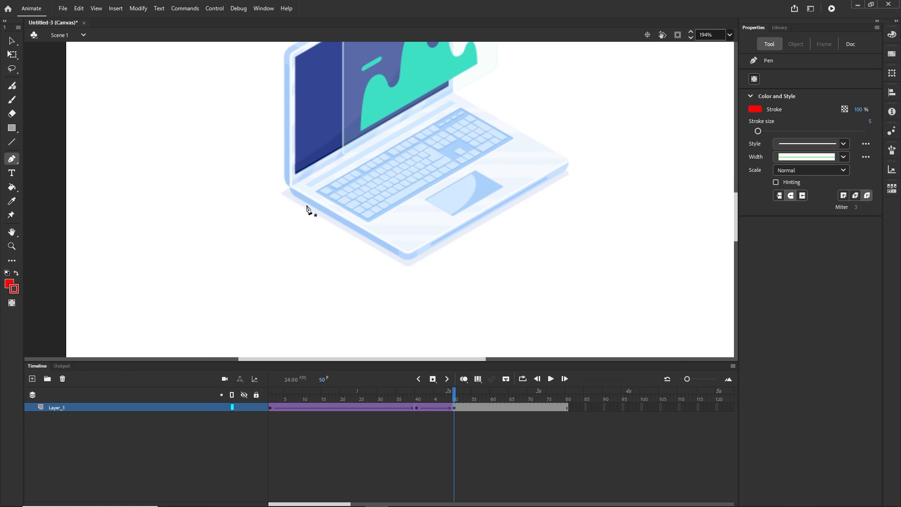
pyautogui.scroll(-5, 400, 211)
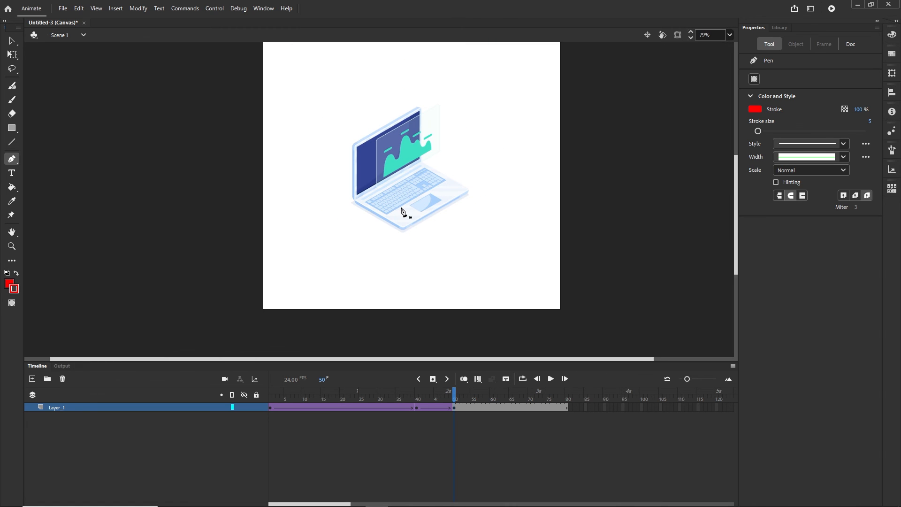